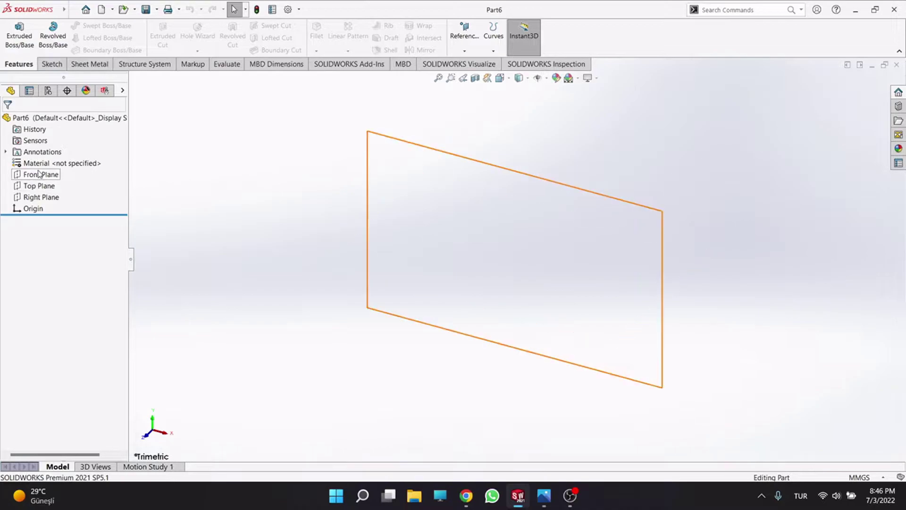
Sketch a center rectangle about 208 by 86 mm on the Front Plane, centred on the origin
{"action": "left_click", "coordinate": [61, 151]}
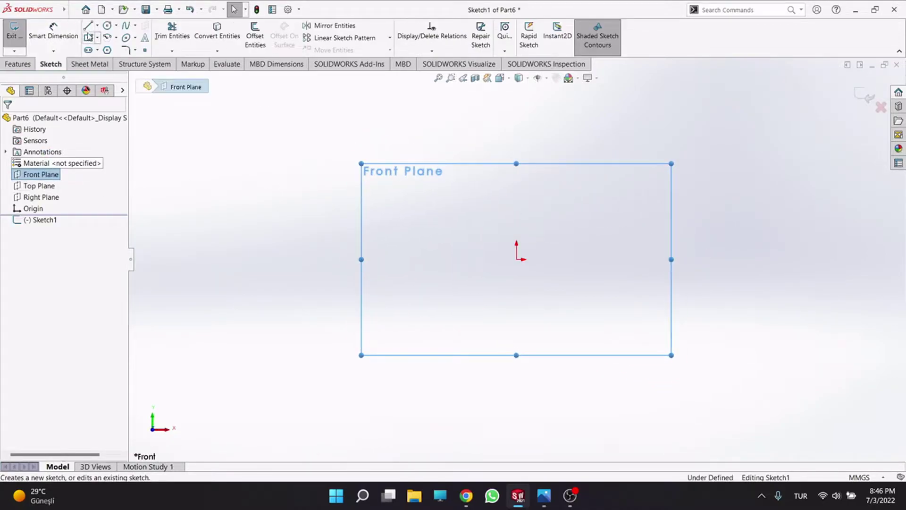
{"action": "left_click", "coordinate": [98, 37]}
{"action": "left_click", "coordinate": [110, 63]}
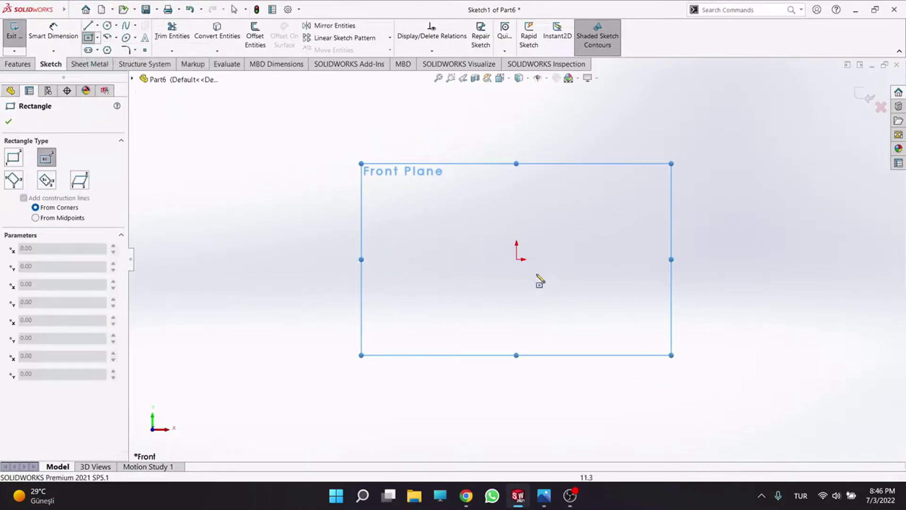
{"action": "left_click", "coordinate": [516, 259]}
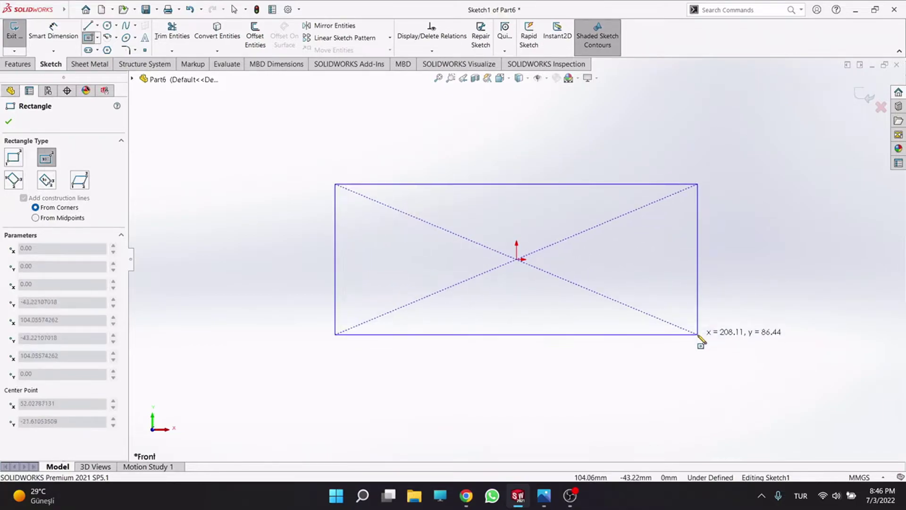
{"action": "left_click", "coordinate": [698, 335]}
Dimension the rectangle to 50 mm long and 28 mm high
{"action": "right_click_drag", "start_coordinate": [754, 330], "coordinate": [750, 278]}
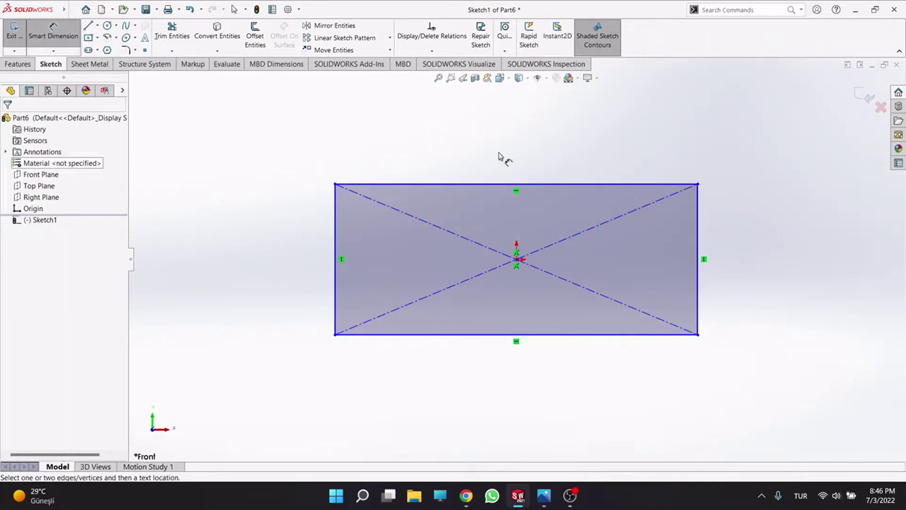
{"action": "left_click", "coordinate": [376, 184]}
{"action": "left_click", "coordinate": [375, 148]}
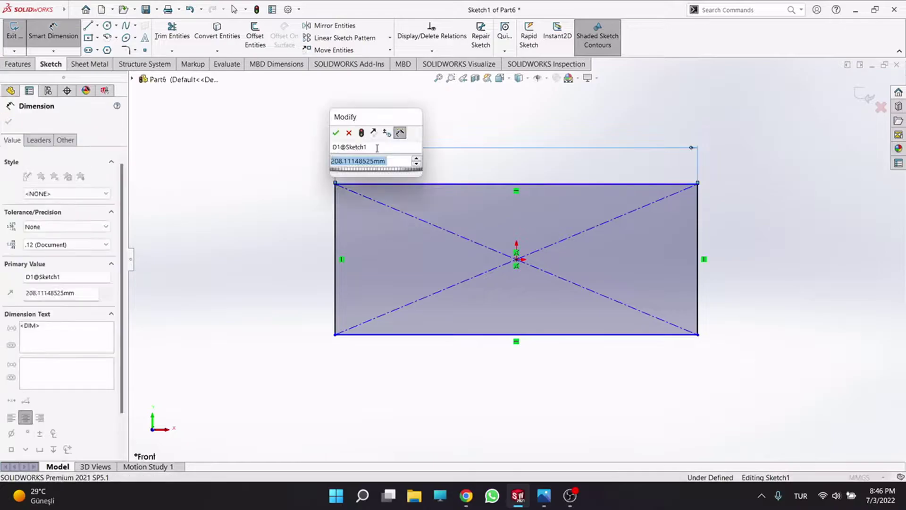
{"action": "type", "text": "50"}
{"action": "key", "text": "Return"}
{"action": "left_click", "coordinate": [695, 220]}
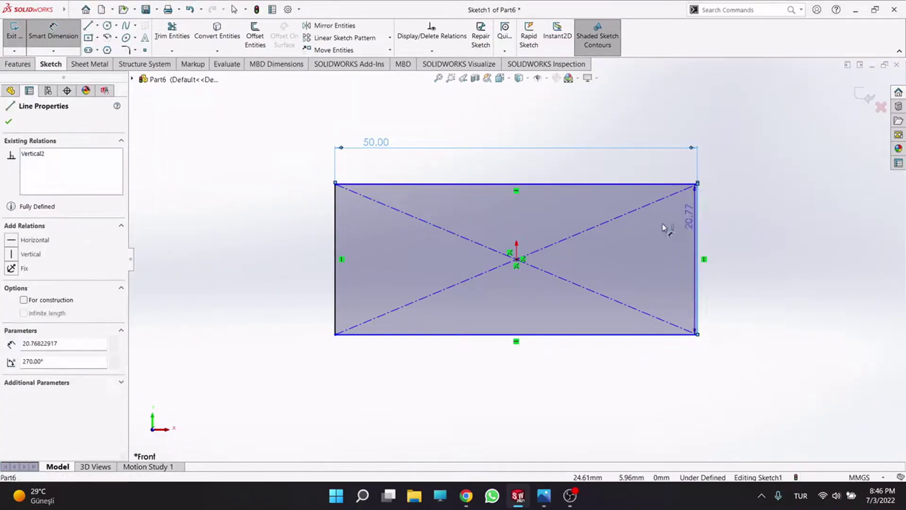
{"action": "left_click", "coordinate": [799, 234]}
{"action": "type", "text": "28"}
{"action": "key", "text": "Return"}
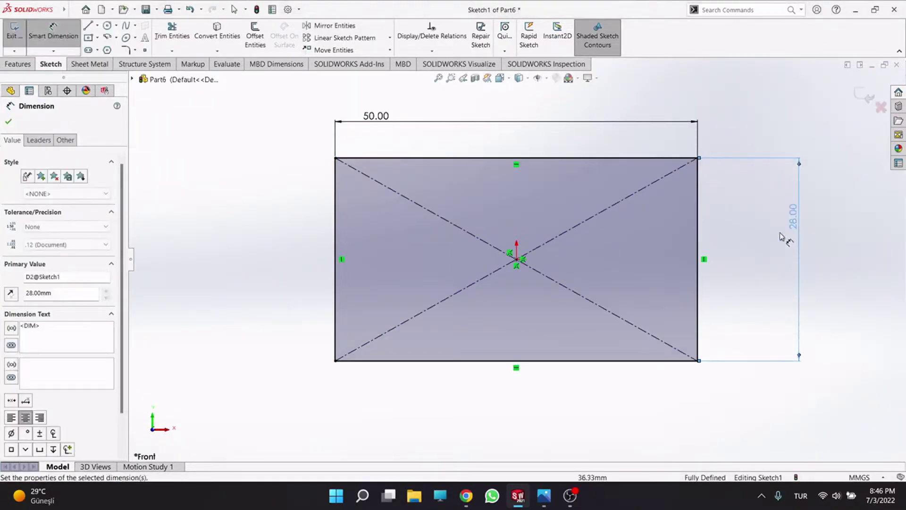
Draw a 14 mm radius circle centred on the midpoint of each short side of the rectangle, reaching its corners
{"action": "left_click", "coordinate": [107, 25]}
{"action": "left_click", "coordinate": [335, 259]}
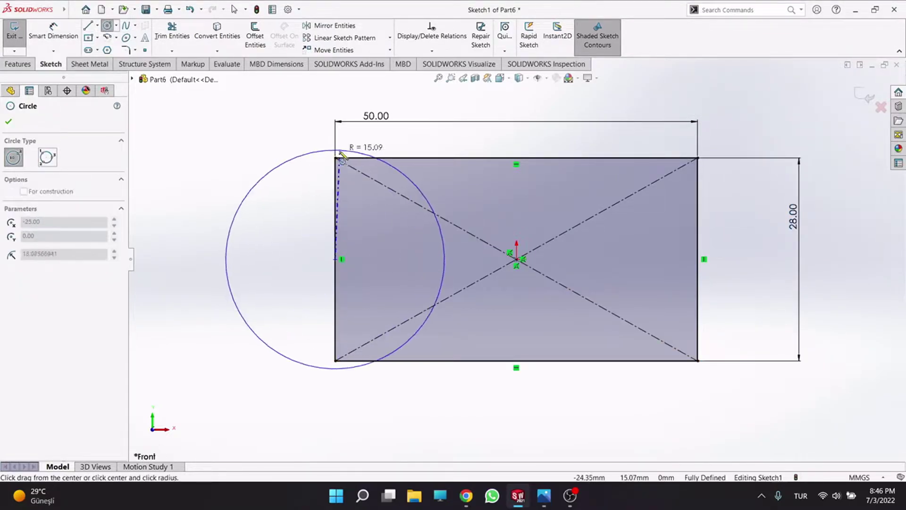
{"action": "left_click", "coordinate": [335, 158]}
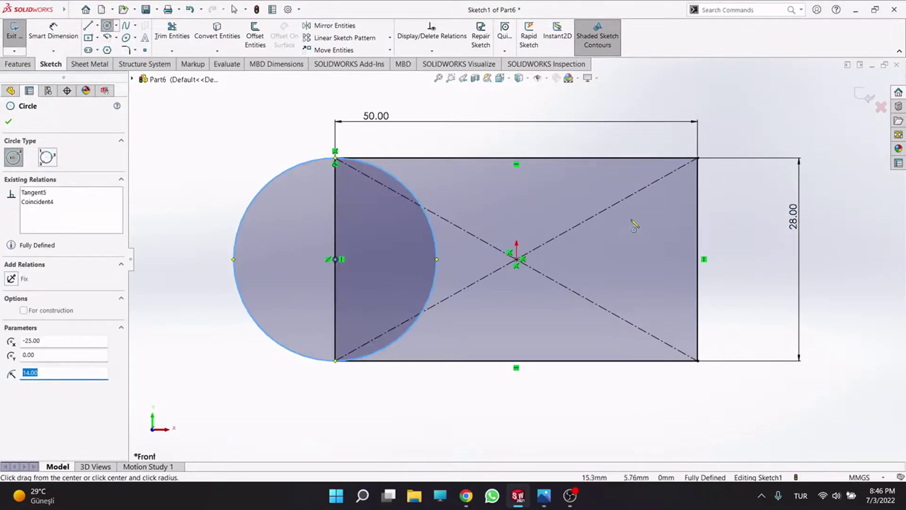
{"action": "left_click", "coordinate": [697, 259]}
{"action": "left_click", "coordinate": [698, 158]}
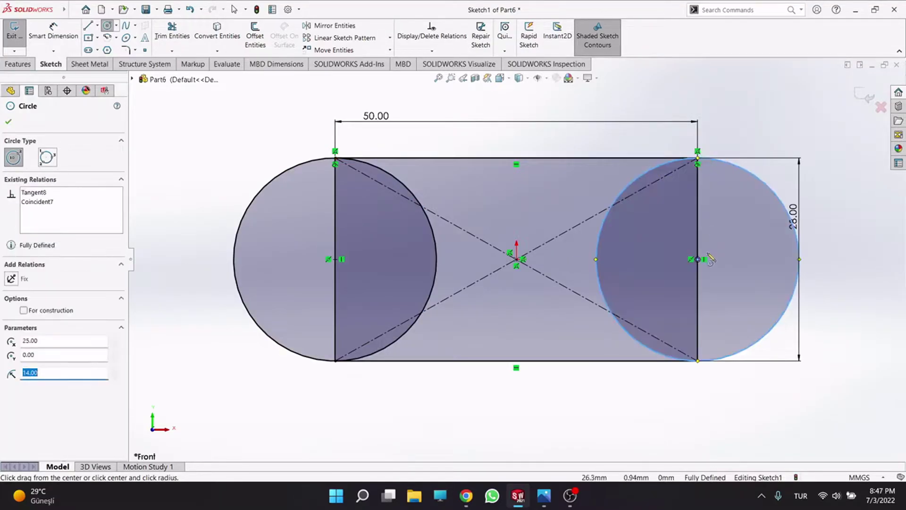
Draw a small circle concentric with each end circle and make the two small circles equal
{"action": "left_click", "coordinate": [698, 259]}
{"action": "left_click", "coordinate": [659, 257]}
{"action": "left_click", "coordinate": [335, 259]}
{"action": "left_click", "coordinate": [361, 237]}
{"action": "key", "text": "Escape"}
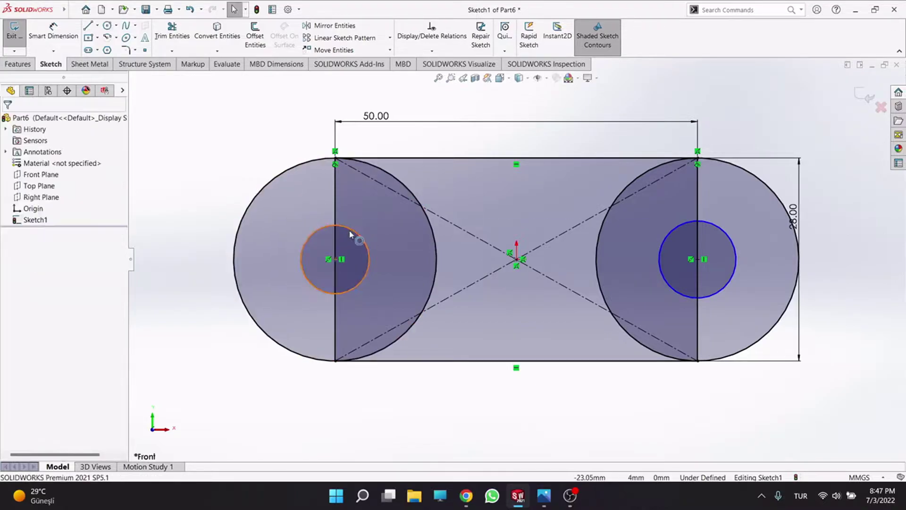
{"action": "left_click", "coordinate": [353, 234]}
{"action": "left_click", "coordinate": [699, 223], "text": "ctrl"}
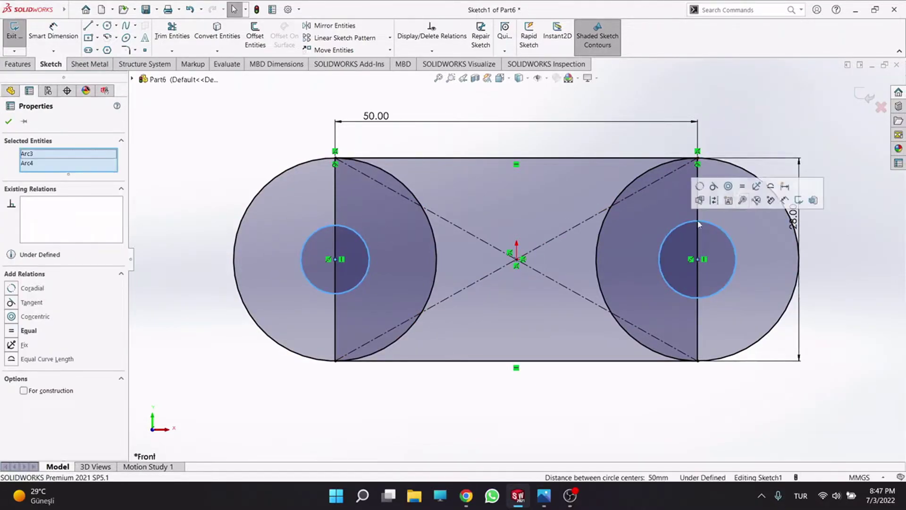
{"action": "left_click", "coordinate": [742, 185]}
Trim away the end circles' inner arcs, the small circles and the rectangle's short sides, leaving a slot-shaped outline
{"action": "left_click", "coordinate": [172, 31]}
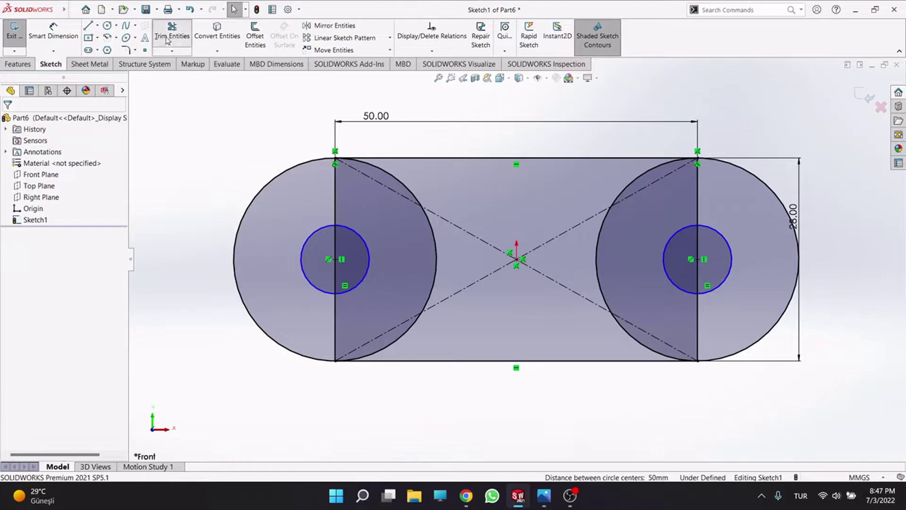
{"action": "left_click_drag", "start_coordinate": [418, 177], "coordinate": [322, 198]}
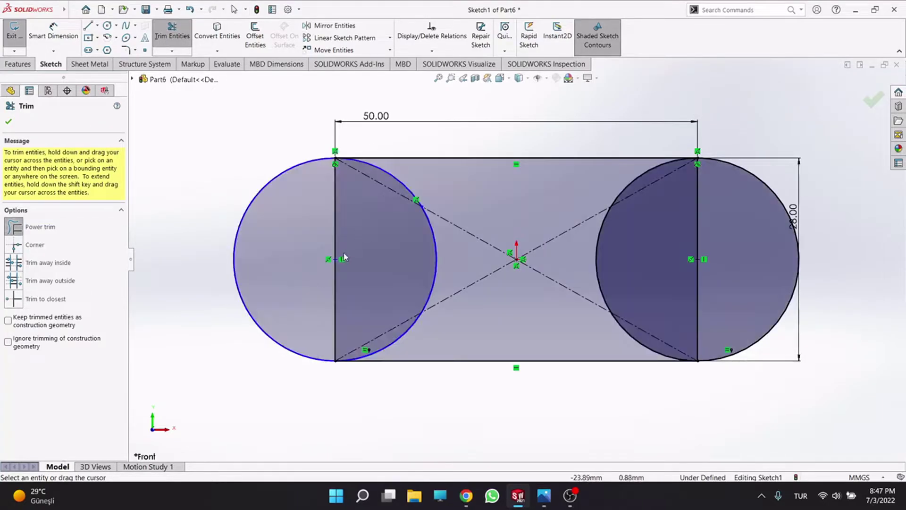
{"action": "left_click_drag", "start_coordinate": [425, 178], "coordinate": [397, 180]}
{"action": "left_click_drag", "start_coordinate": [390, 322], "coordinate": [333, 230]}
{"action": "left_click_drag", "start_coordinate": [719, 216], "coordinate": [598, 244]}
{"action": "left_click_drag", "start_coordinate": [608, 334], "coordinate": [631, 340]}
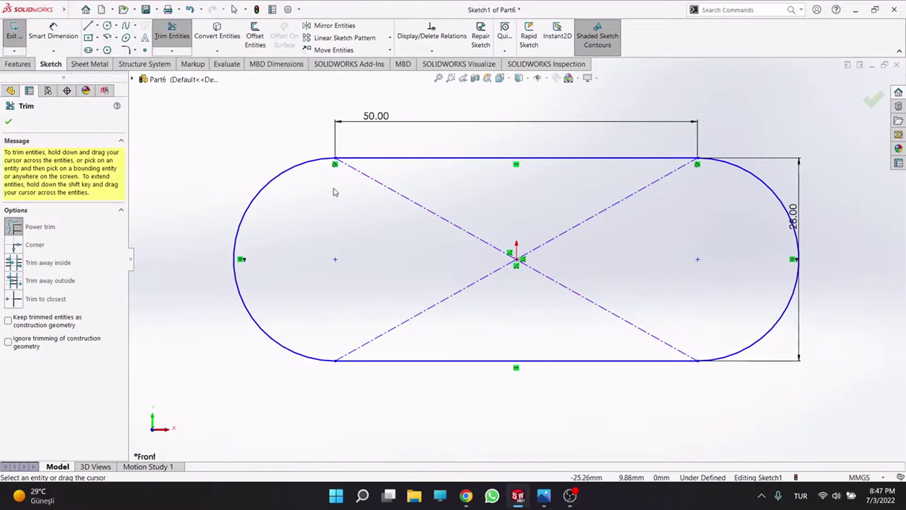
{"action": "key", "text": "Escape"}
Add a 14 mm radius dimension to the right end arc of the outline
{"action": "right_click_drag", "start_coordinate": [827, 308], "coordinate": [822, 254]}
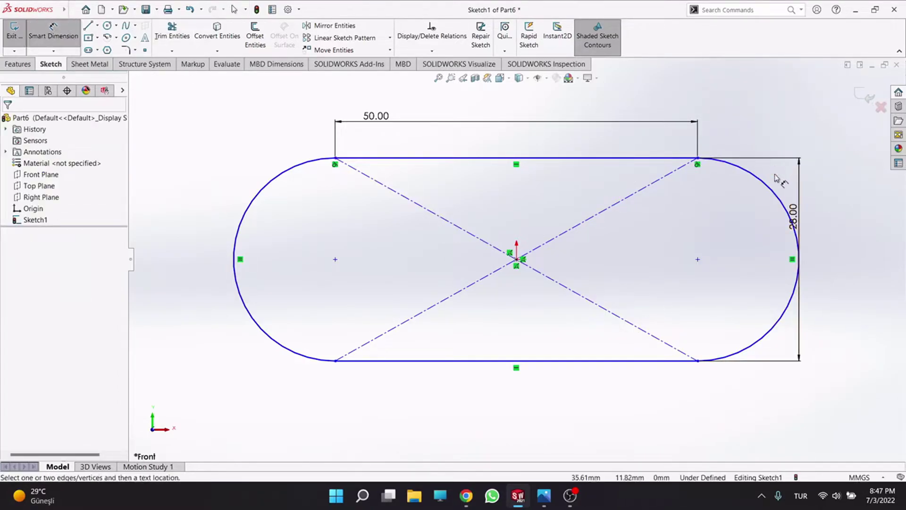
{"action": "left_click", "coordinate": [777, 202]}
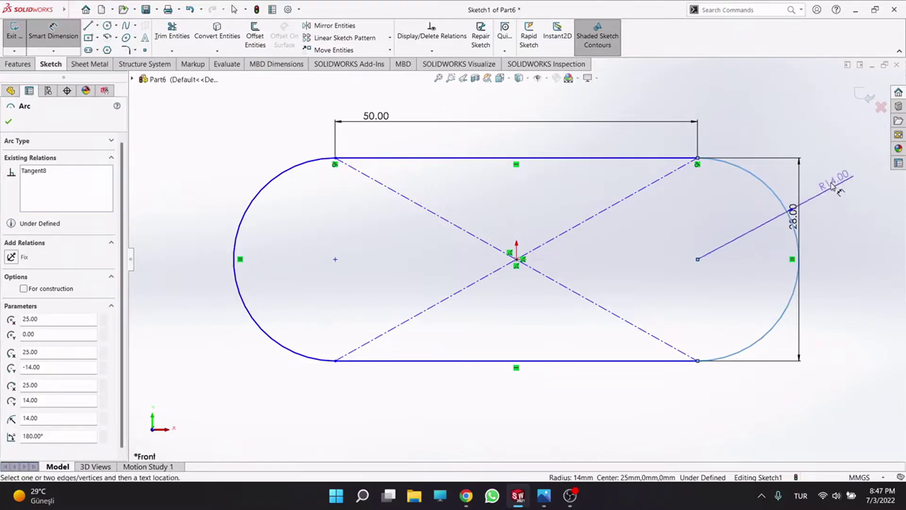
{"action": "left_click", "coordinate": [777, 130]}
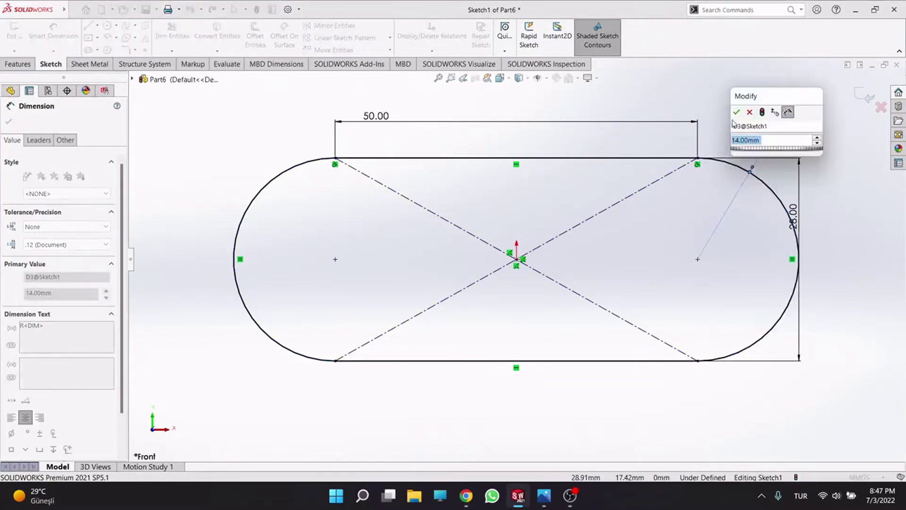
{"action": "key", "text": "Return"}
{"action": "key", "text": "Escape"}
Draw a circle at each end arc's centre, about 4.4 mm radius on the left and 5.4 mm on the right
{"action": "right_click_drag", "start_coordinate": [351, 237], "coordinate": [377, 238]}
{"action": "left_click", "coordinate": [335, 259]}
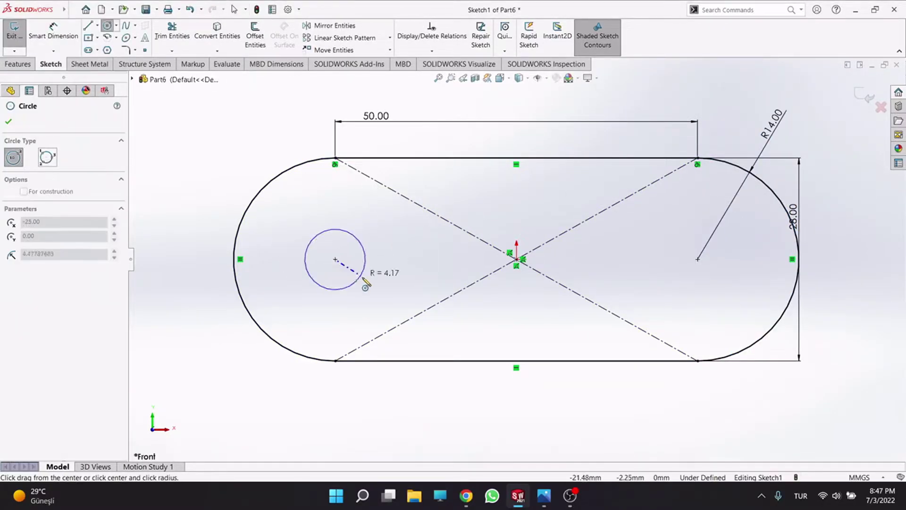
{"action": "left_click", "coordinate": [359, 280]}
{"action": "left_click", "coordinate": [697, 259]}
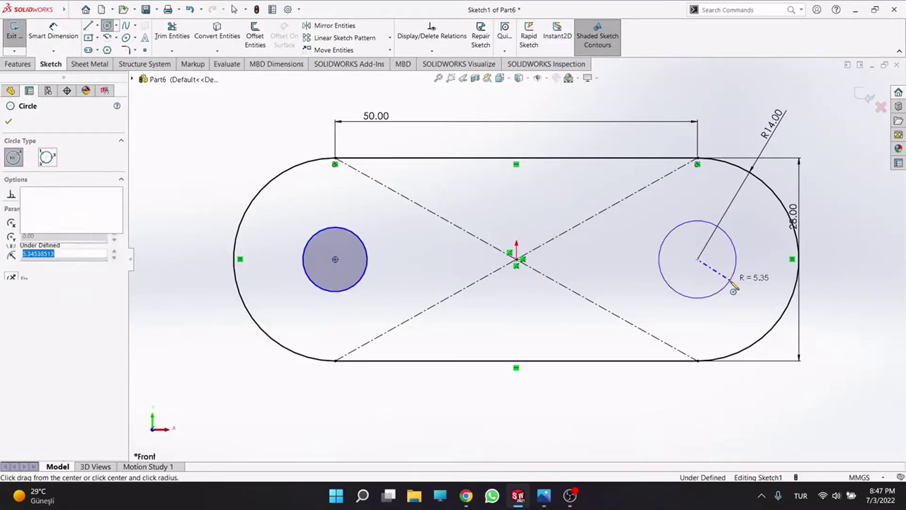
{"action": "left_click", "coordinate": [729, 283]}
{"action": "key", "text": "Escape"}
Set the left hole circle's diameter to 13 mm and make the right circle equal to it
{"action": "right_click_drag", "start_coordinate": [410, 273], "coordinate": [409, 245]}
{"action": "left_click", "coordinate": [363, 283]}
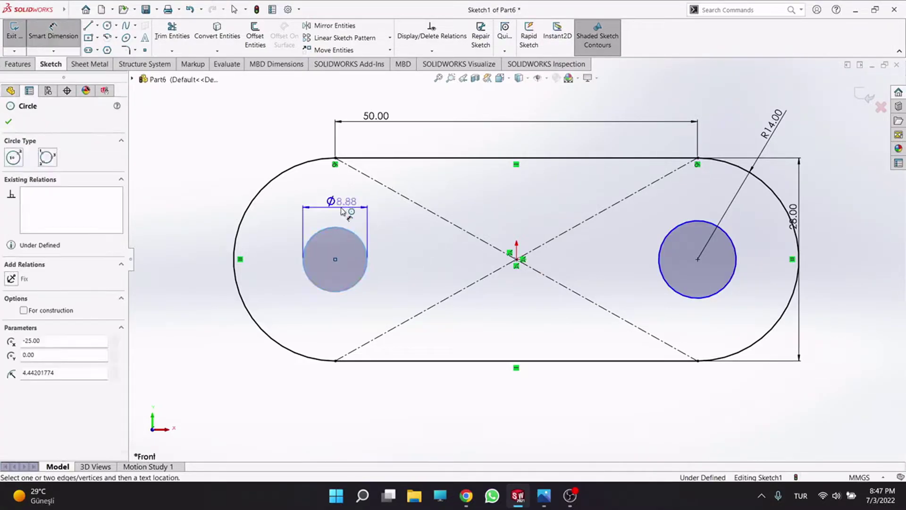
{"action": "left_click", "coordinate": [337, 204]}
{"action": "type", "text": "13"}
{"action": "key", "text": "Return"}
{"action": "key", "text": "Escape"}
{"action": "left_click", "coordinate": [679, 227]}
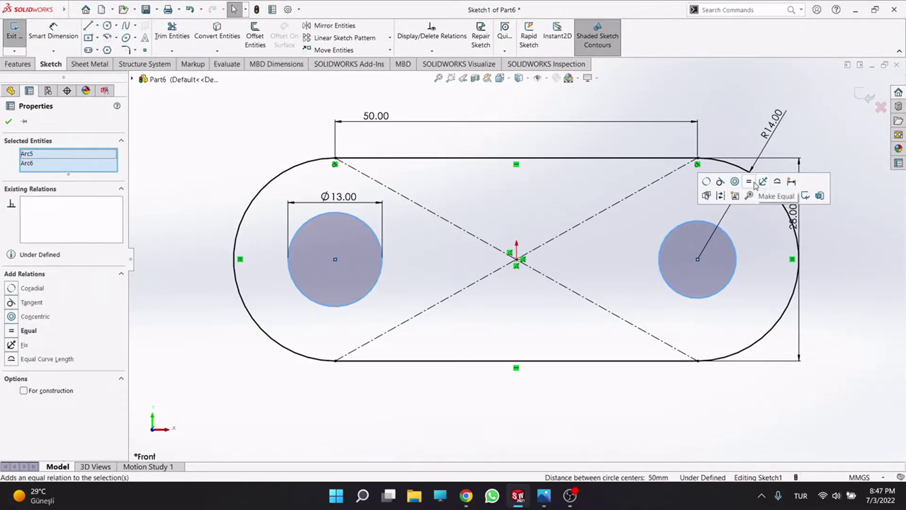
{"action": "left_click", "coordinate": [754, 184]}
{"action": "left_click", "coordinate": [748, 120]}
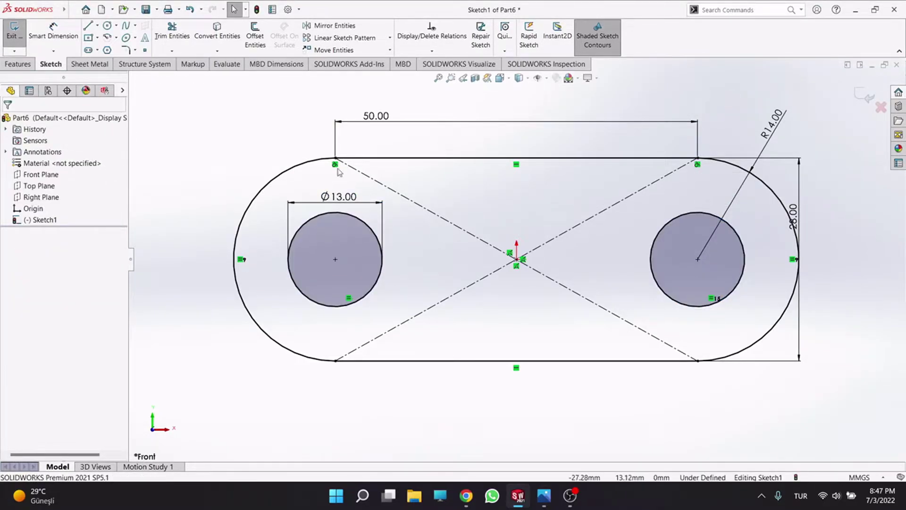
Extrude the slot-shaped region around the two holes 6 mm in the reversed direction
{"action": "scroll", "coordinate": [513, 253], "scroll_direction": "down", "scroll_amount": 5}
{"action": "scroll", "coordinate": [529, 276], "scroll_direction": "up", "scroll_amount": 3}
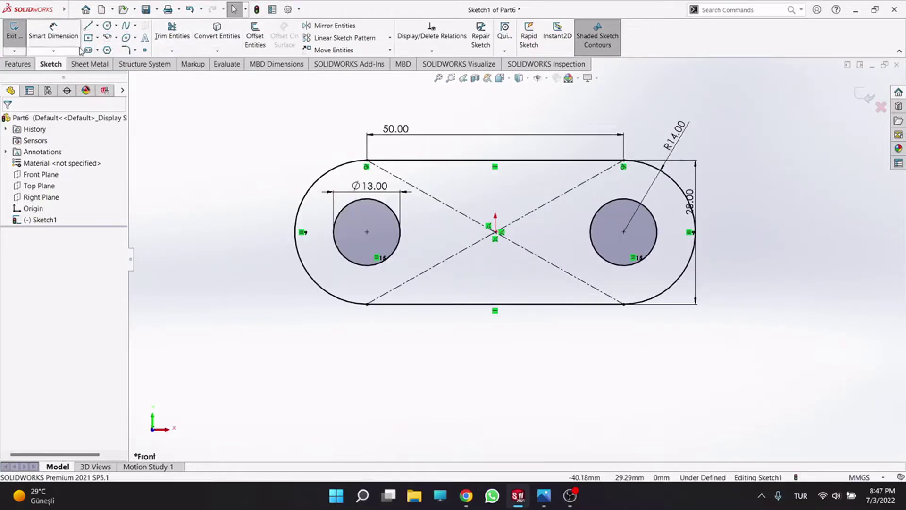
{"action": "left_click", "coordinate": [21, 64]}
{"action": "left_click", "coordinate": [19, 35]}
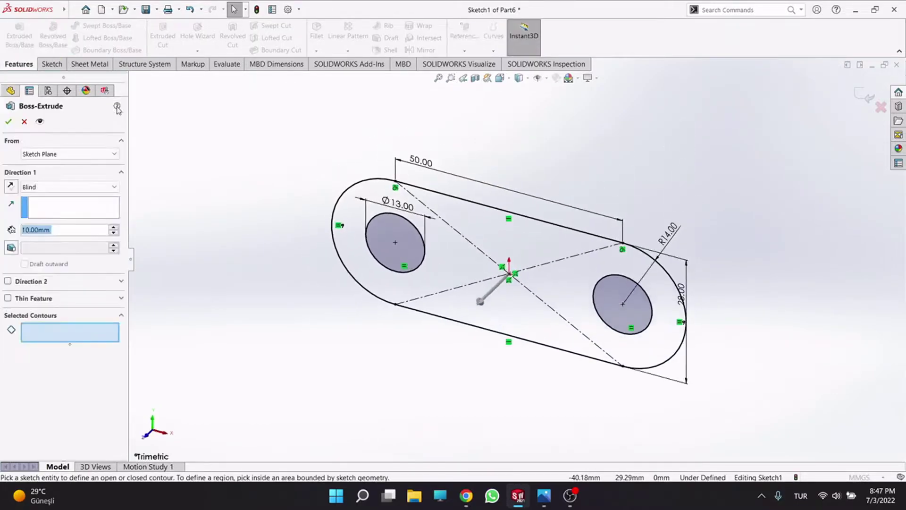
{"action": "left_click", "coordinate": [352, 215]}
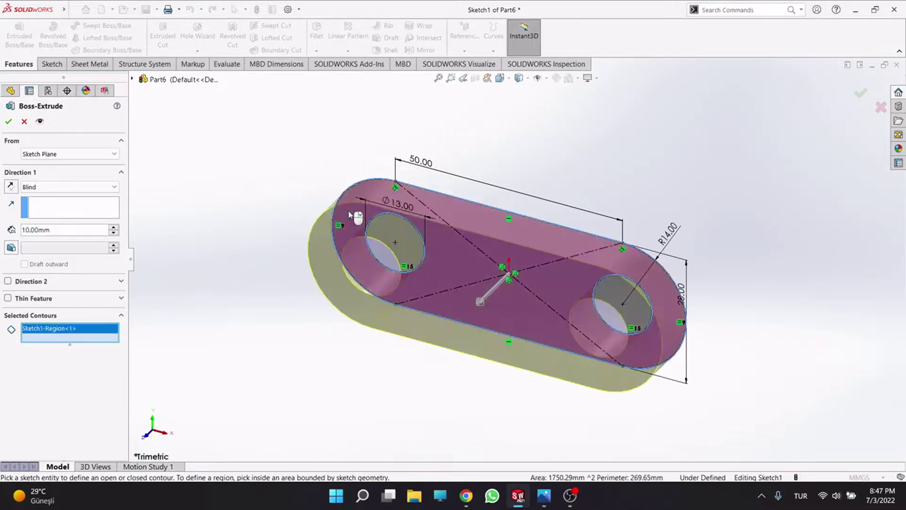
{"action": "type", "text": "6"}
{"action": "key", "text": "Return"}
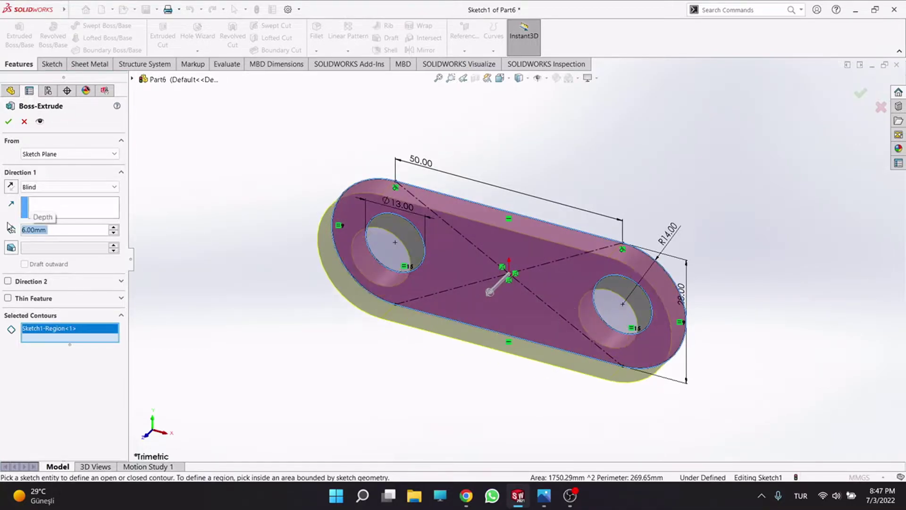
{"action": "left_click", "coordinate": [11, 186]}
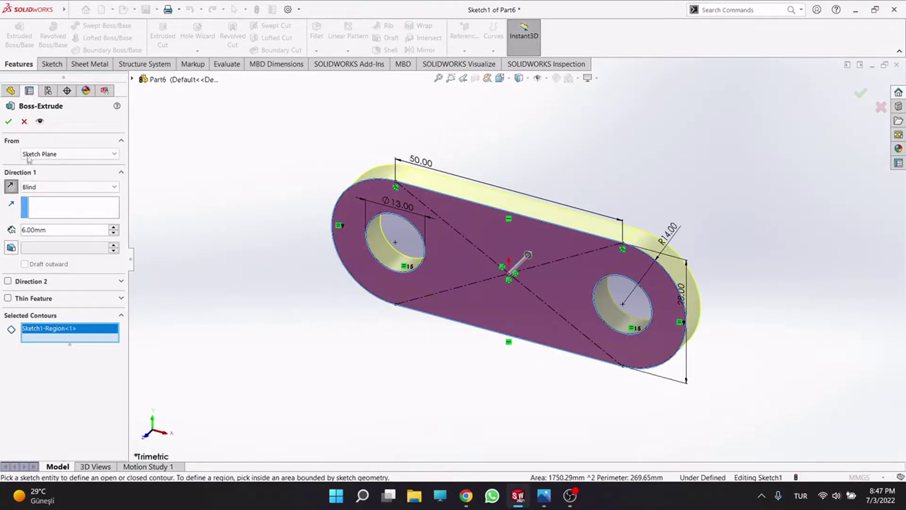
{"action": "left_click", "coordinate": [8, 122]}
After checking the reference drawing, sketch on the plate's long side face a vertical construction line up from the lower edge's midpoint
{"action": "mouse_move", "coordinate": [700, 211]}
{"action": "middle_mouse_down"}
{"action": "mouse_move", "coordinate": [502, 208]}
{"action": "mouse_move", "coordinate": [556, 262]}
{"action": "middle_mouse_up"}
{"action": "left_click", "coordinate": [552, 500]}
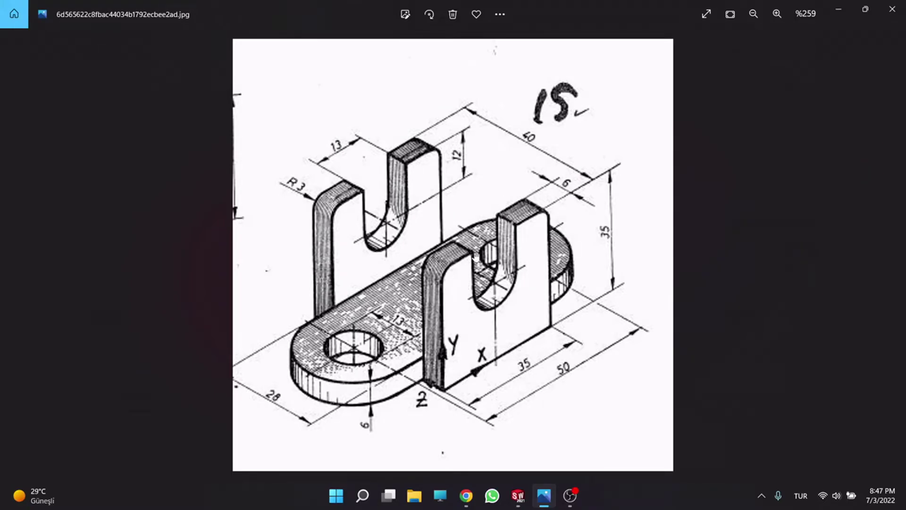
{"action": "left_click", "coordinate": [552, 500]}
{"action": "left_click", "coordinate": [538, 314]}
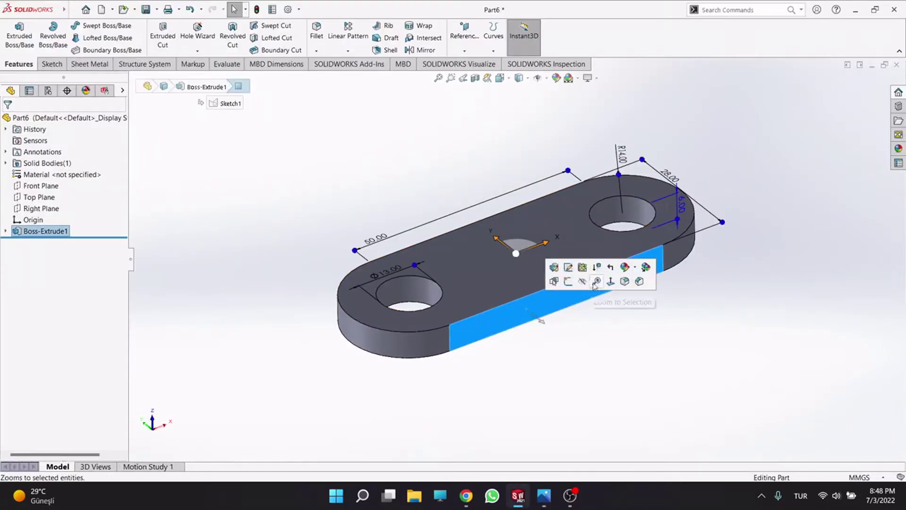
{"action": "left_click", "coordinate": [569, 282]}
{"action": "key", "text": "l"}
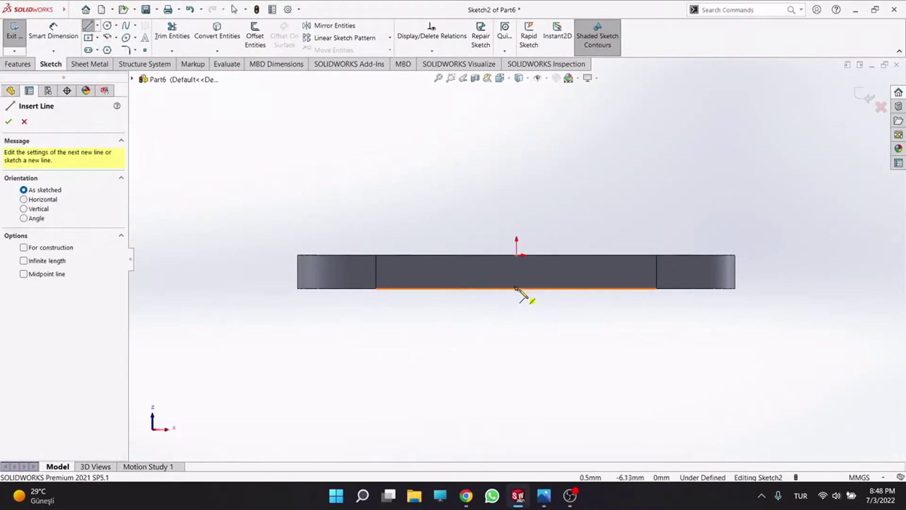
{"action": "left_click", "coordinate": [517, 289]}
{"action": "left_click", "coordinate": [516, 94]}
{"action": "right_click", "coordinate": [517, 94]}
{"action": "left_click", "coordinate": [545, 103]}
Draw a stepped half profile of the upright from the construction line's base, about 20 mm along the lower edge, back to the construction line
{"action": "key", "text": "l"}
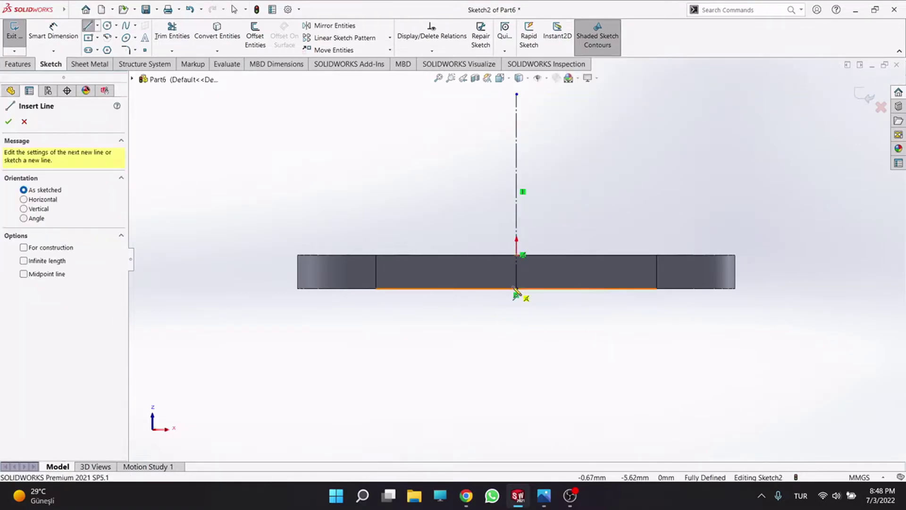
{"action": "left_click", "coordinate": [516, 288]}
{"action": "left_click", "coordinate": [630, 289]}
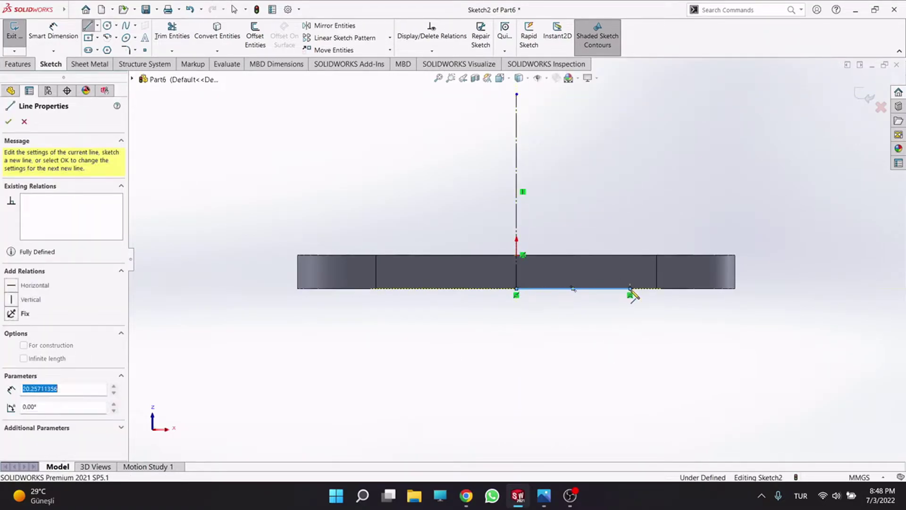
{"action": "left_click", "coordinate": [631, 105]}
{"action": "left_click", "coordinate": [568, 106]}
{"action": "left_click", "coordinate": [568, 149]}
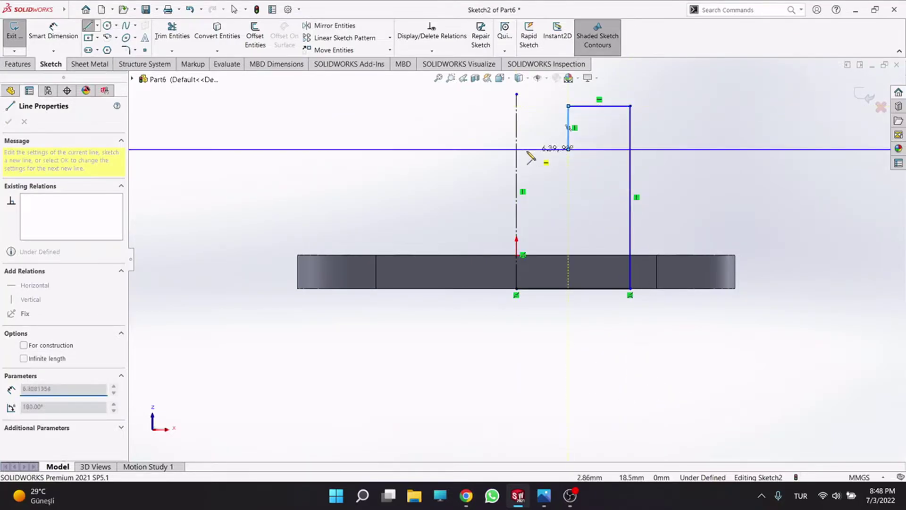
{"action": "left_click", "coordinate": [515, 151]}
{"action": "key", "text": "Escape"}
Finish the stepped half profile at the construction line and set its lower edge's length to 17.5 mm
{"action": "right_click_drag", "start_coordinate": [626, 302], "coordinate": [614, 285]}
{"action": "left_click", "coordinate": [610, 289]}
{"action": "key", "text": "Escape"}
{"action": "right_click_drag", "start_coordinate": [588, 345], "coordinate": [590, 280]}
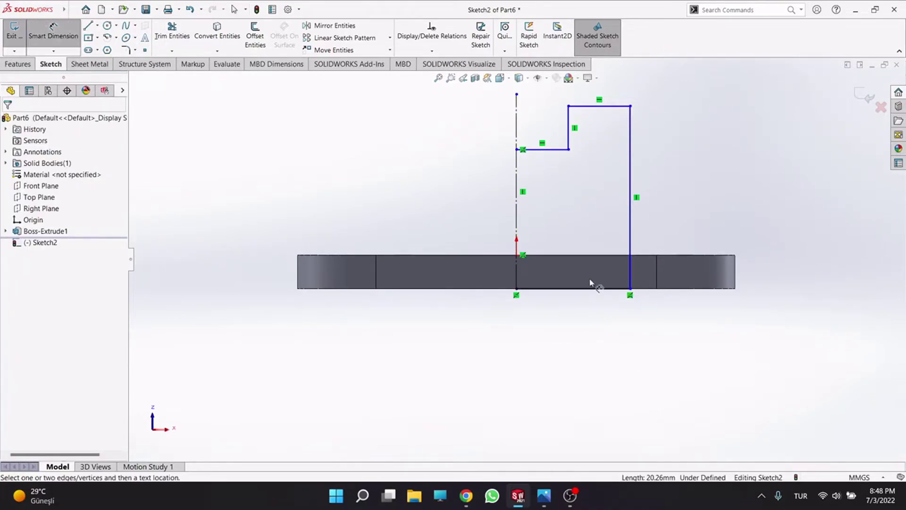
{"action": "left_click", "coordinate": [589, 289]}
{"action": "left_click", "coordinate": [575, 321]}
{"action": "type", "text": "17.5"}
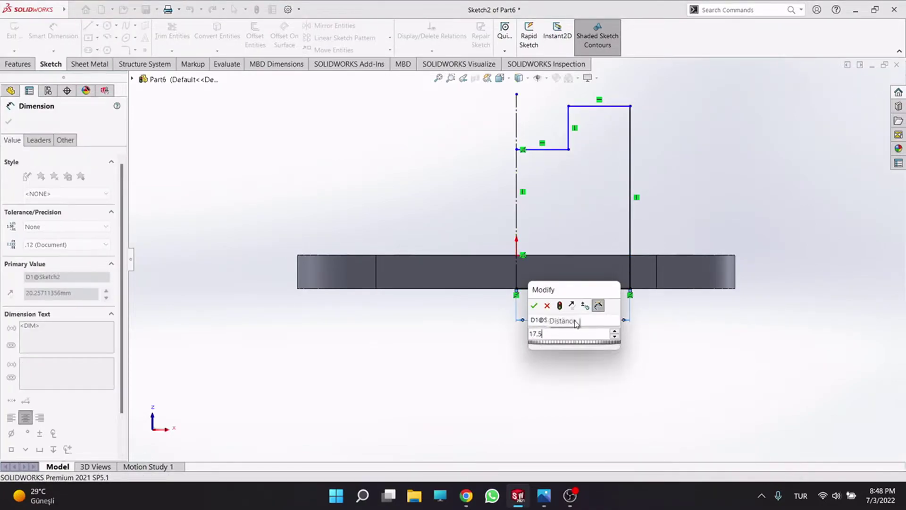
{"action": "key", "text": "Return"}
Dimension the height of the half profile's outer vertical line at 35 mm
{"action": "left_click", "coordinate": [634, 224]}
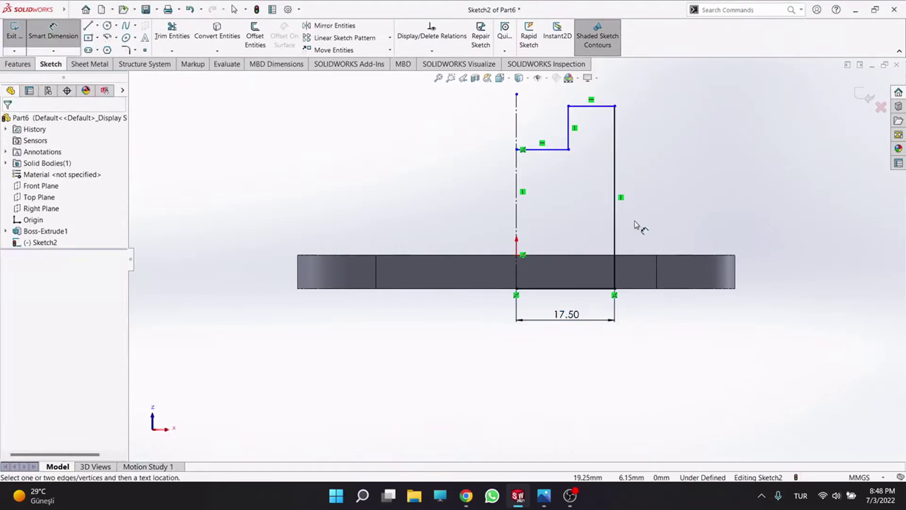
{"action": "left_click", "coordinate": [617, 220]}
{"action": "left_click", "coordinate": [659, 203]}
{"action": "type", "text": "35"}
{"action": "key", "text": "Return"}
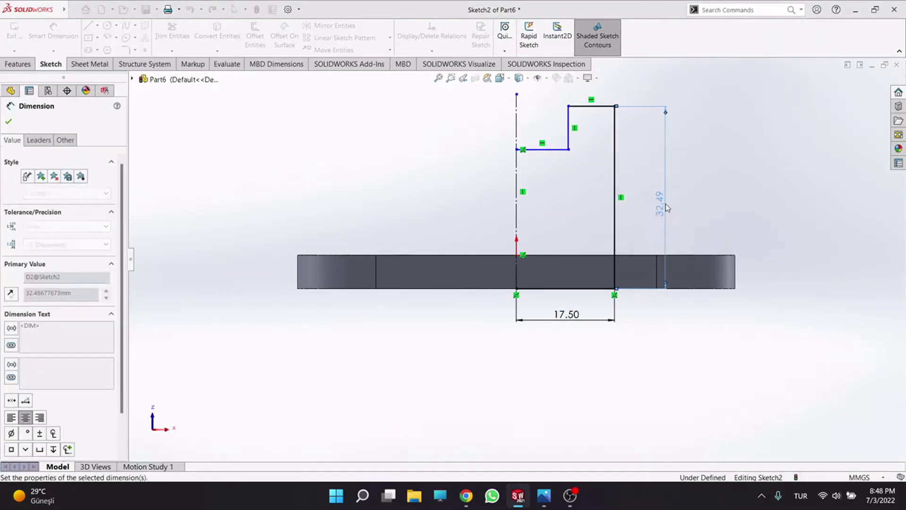
Dimension the half profile's top edge at 12 mm and correct that dimension to 11 mm
{"action": "left_click", "coordinate": [592, 92]}
{"action": "left_click", "coordinate": [636, 75]}
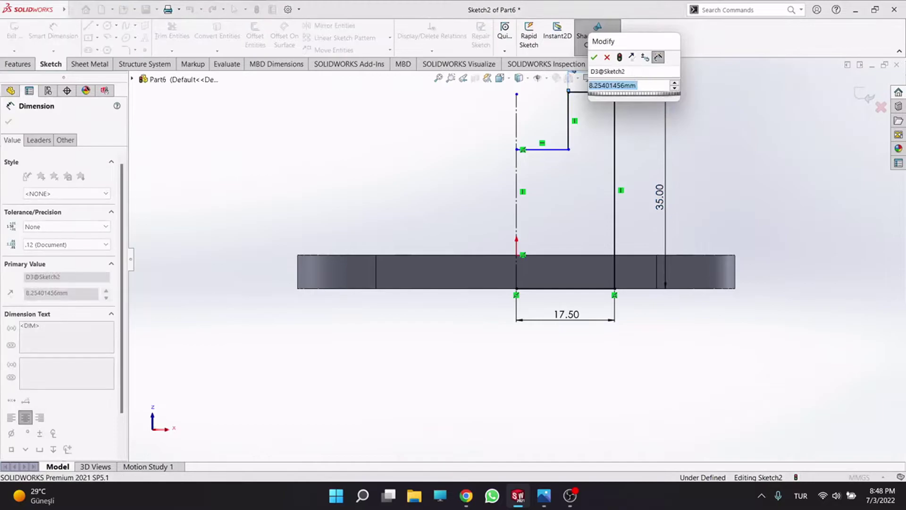
{"action": "type", "text": "12"}
{"action": "key", "text": "Return"}
{"action": "scroll", "coordinate": [533, 198], "scroll_direction": "down", "scroll_amount": 3}
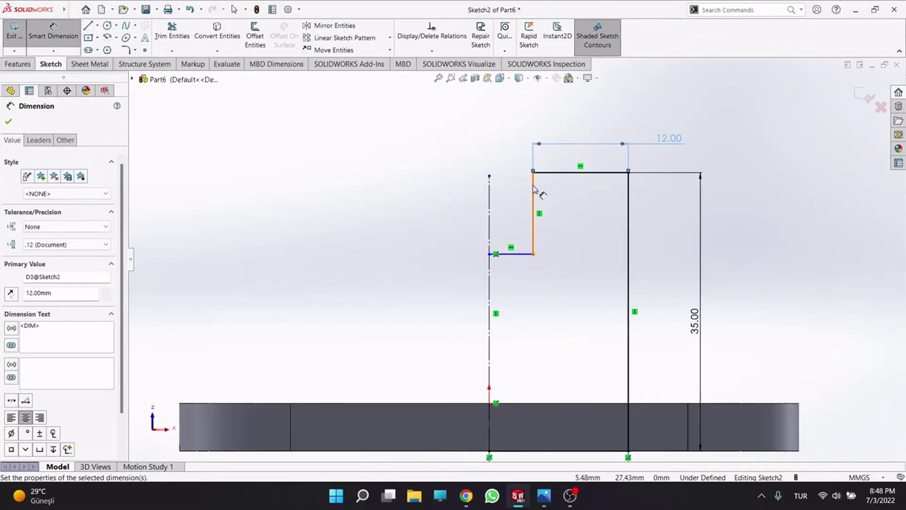
{"action": "left_click", "coordinate": [691, 141]}
{"action": "double_click", "coordinate": [669, 138]}
{"action": "type", "text": "11"}
{"action": "key", "text": "Return"}
Dimension the inner vertical line of the step in the half profile at 12 mm
{"action": "left_click", "coordinate": [541, 189]}
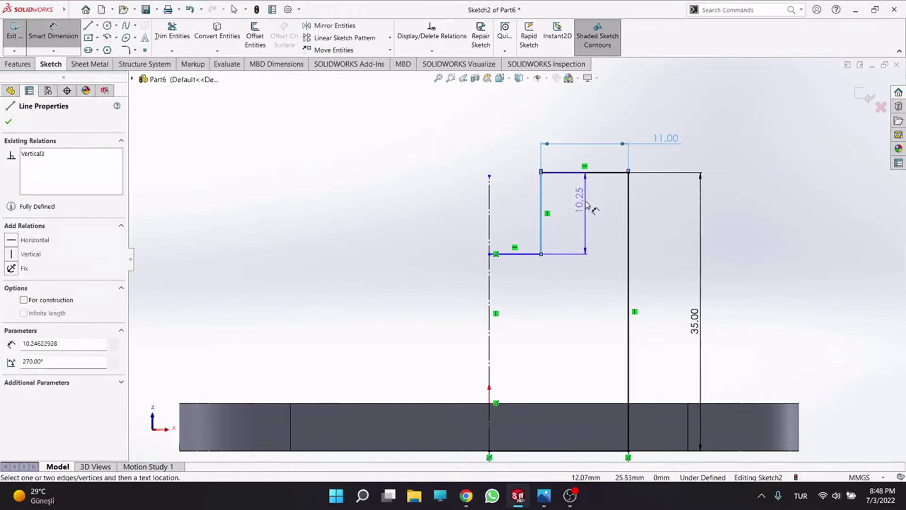
{"action": "left_click", "coordinate": [587, 204]}
{"action": "type", "text": "12"}
{"action": "key", "text": "Return"}
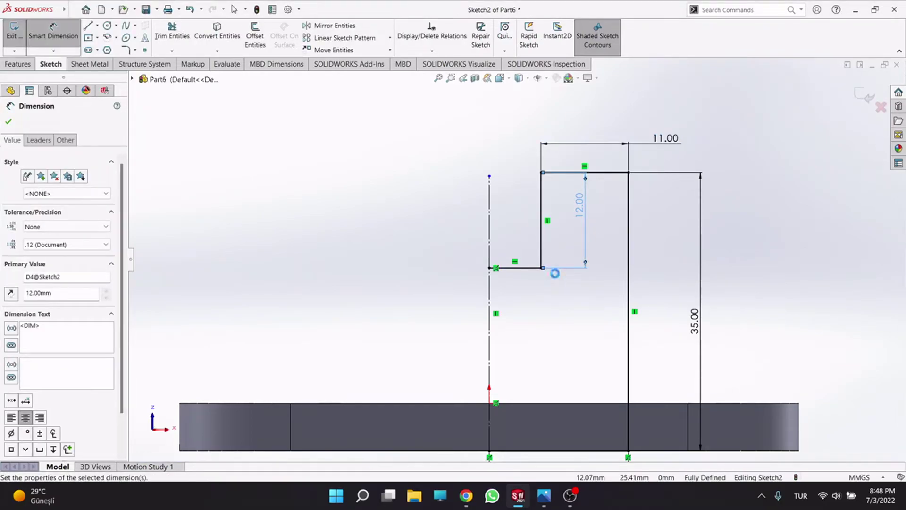
{"action": "left_click", "coordinate": [516, 269]}
{"action": "key", "text": "Escape"}
{"action": "key", "text": "Escape"}
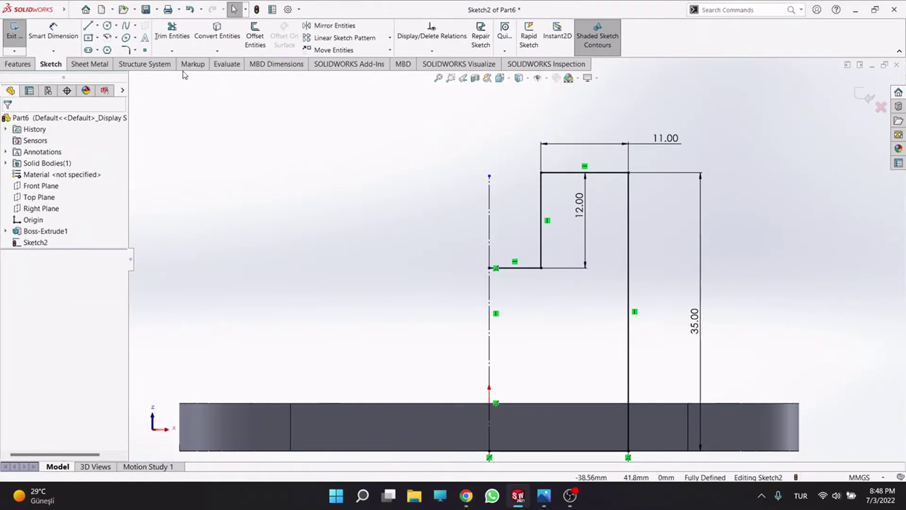
Round the half profile's outer upper corner with a 3 mm sketch fillet
{"action": "left_click", "coordinate": [126, 50]}
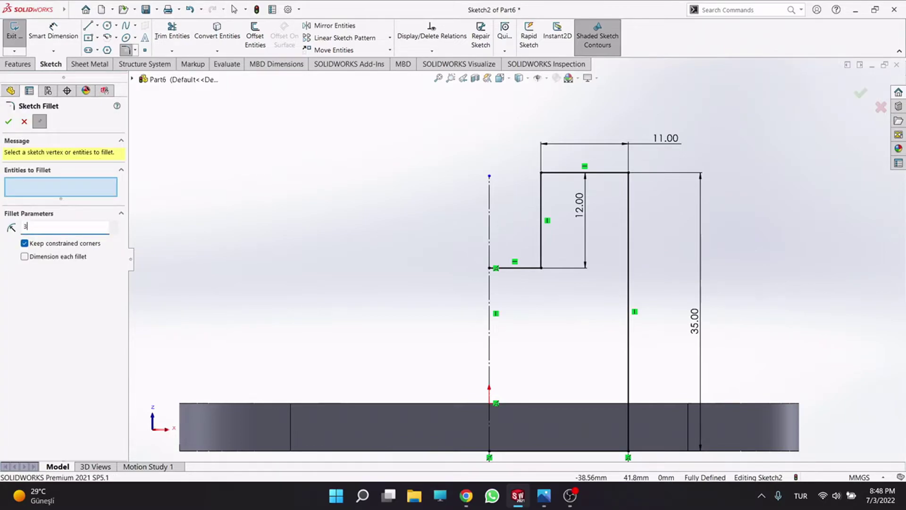
{"action": "left_click", "coordinate": [629, 174]}
{"action": "left_click", "coordinate": [9, 121]}
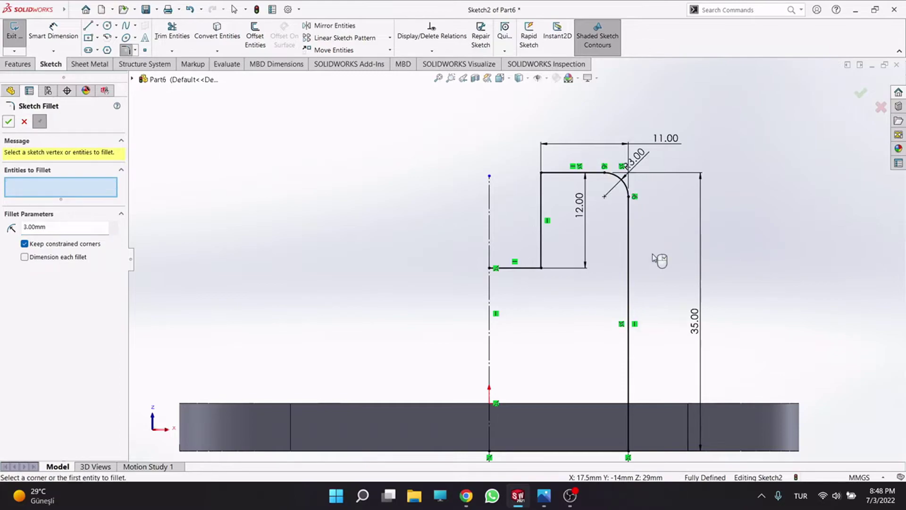
{"action": "scroll", "coordinate": [529, 278], "scroll_direction": "up", "scroll_amount": 2}
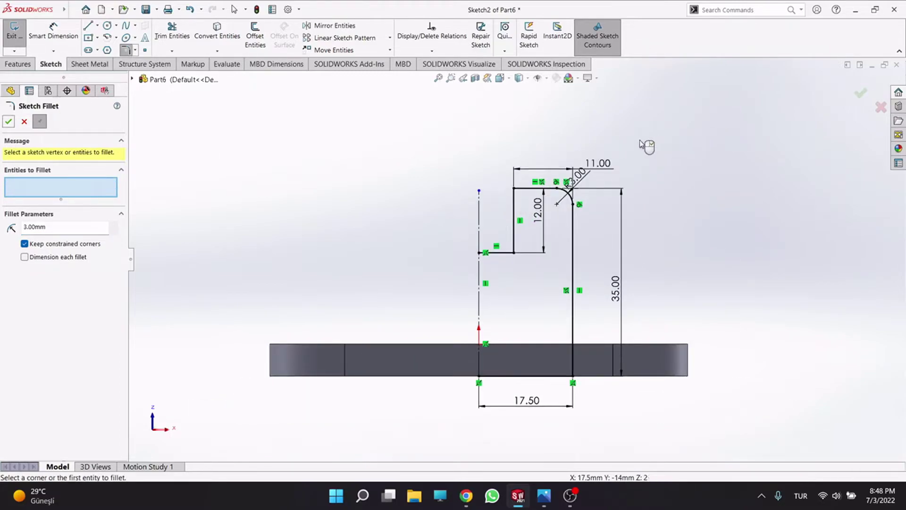
{"action": "left_click_drag", "start_coordinate": [561, 250], "coordinate": [420, 437]}
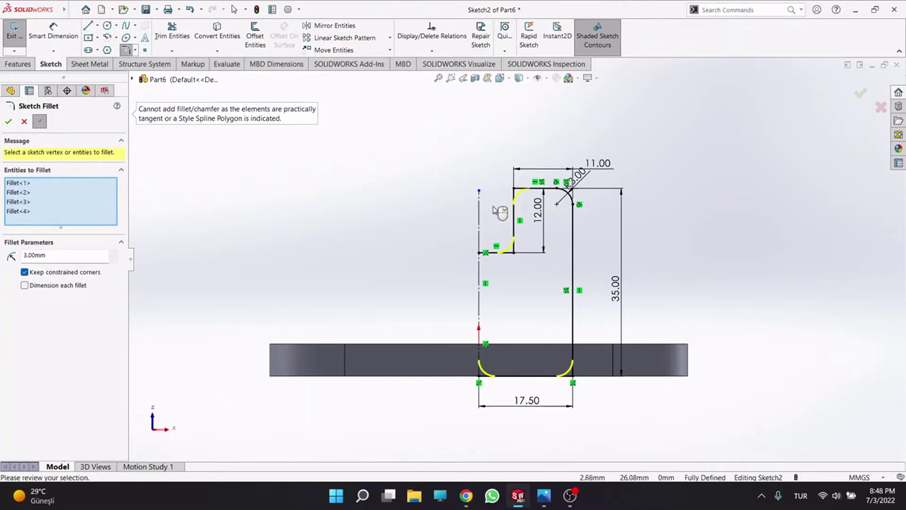
{"action": "key", "text": "Escape"}
Mirror the half profile's lines and fillet arc about the vertical construction line, keeping the originals
{"action": "mouse_move", "coordinate": [394, 154]}
{"action": "left_mouse_down"}
{"action": "mouse_move", "coordinate": [609, 420]}
{"action": "mouse_move", "coordinate": [502, 317]}
{"action": "mouse_move", "coordinate": [470, 186]}
{"action": "mouse_move", "coordinate": [602, 360]}
{"action": "mouse_move", "coordinate": [623, 465]}
{"action": "left_mouse_up"}
{"action": "left_click", "coordinate": [514, 376], "text": "ctrl"}
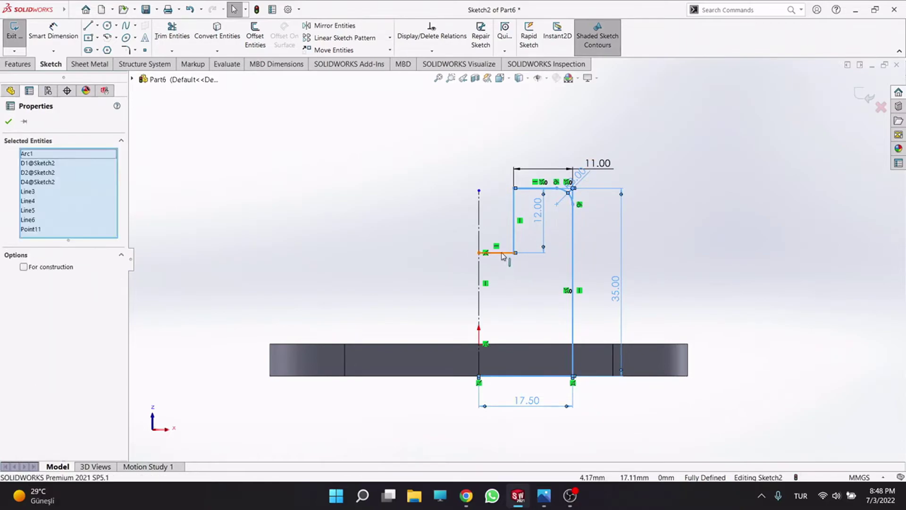
{"action": "left_click", "coordinate": [331, 25]}
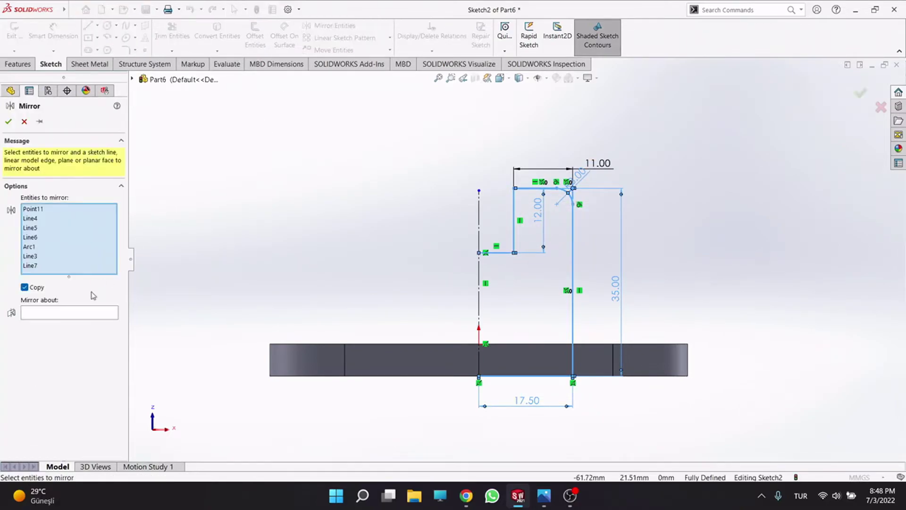
{"action": "left_click", "coordinate": [89, 317]}
{"action": "left_click", "coordinate": [482, 207]}
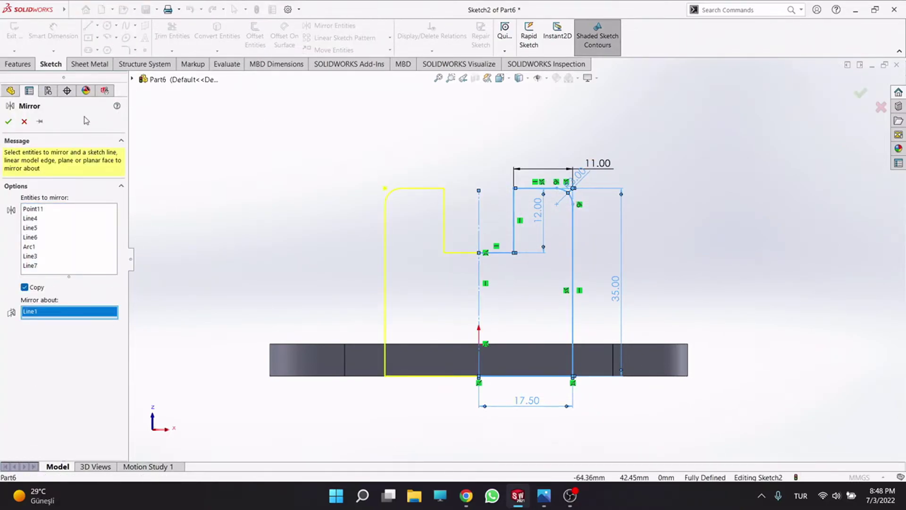
{"action": "left_click", "coordinate": [9, 122]}
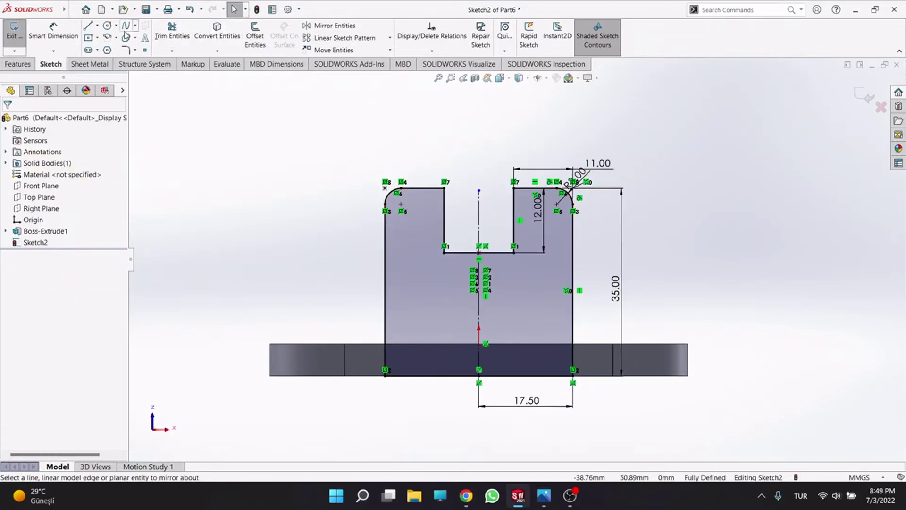
Draw a circle centred on the midpoint of the notch's flat bottom edge, reaching the notch's lower corner
{"action": "left_click", "coordinate": [108, 26]}
{"action": "left_click", "coordinate": [479, 253]}
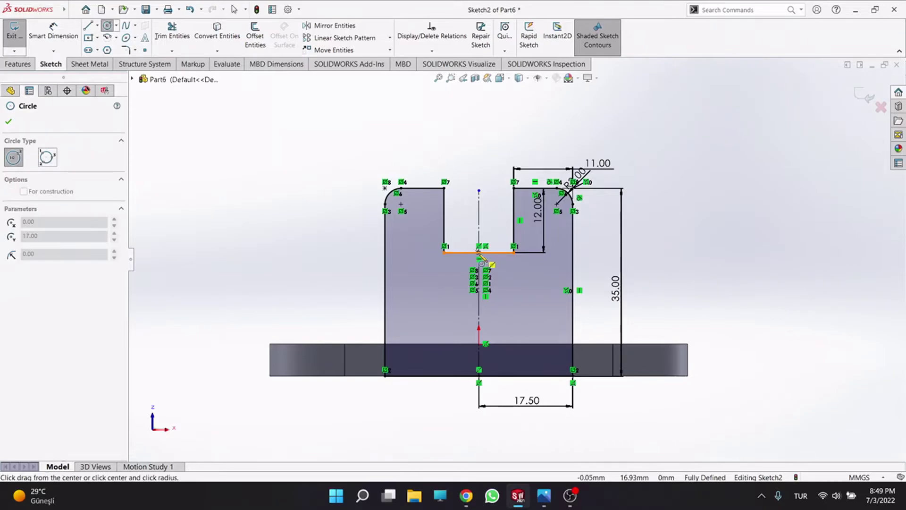
{"action": "left_click", "coordinate": [514, 254]}
{"action": "key", "text": "Escape"}
Try to trim the notch's straight bottom edge inside the circle, and undo the trim
{"action": "left_click", "coordinate": [171, 36]}
{"action": "scroll", "coordinate": [464, 264], "scroll_direction": "down", "scroll_amount": 4}
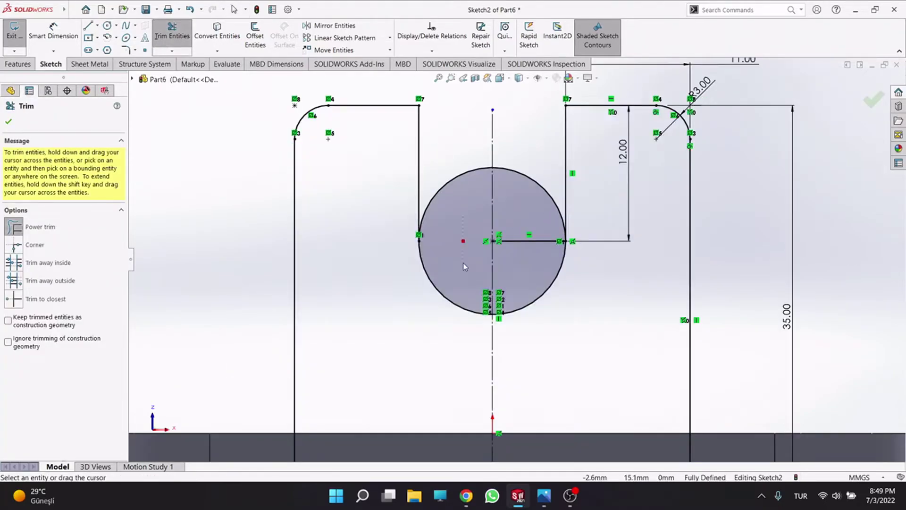
{"action": "mouse_move", "coordinate": [471, 259]}
{"action": "left_mouse_down"}
{"action": "mouse_move", "coordinate": [515, 236]}
{"action": "mouse_move", "coordinate": [553, 271]}
{"action": "left_mouse_up"}
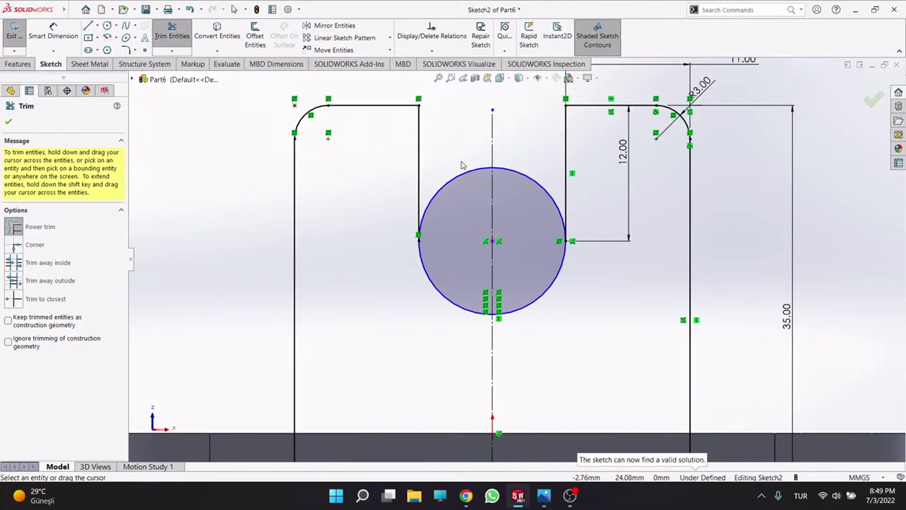
{"action": "key", "text": "ctrl+z"}
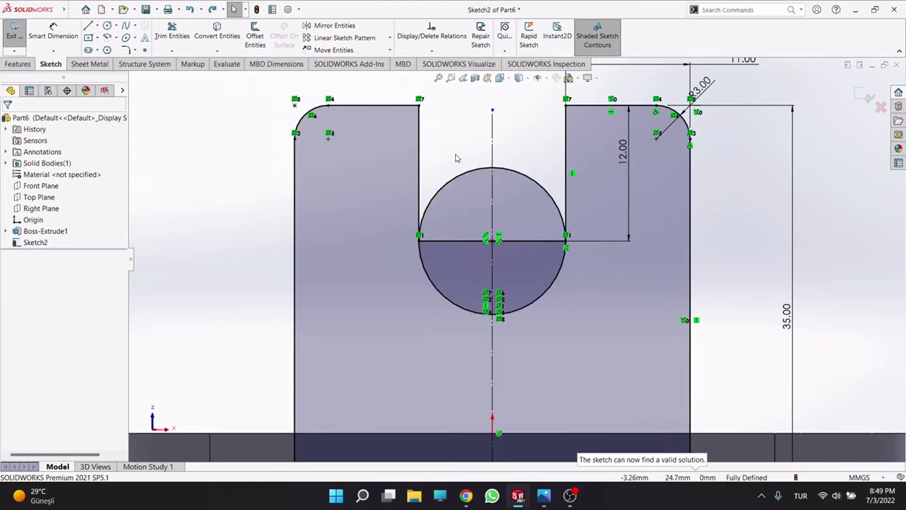
Trim away the circle's upper half and the notch's straight bottom edge to leave a U-shaped notch
{"action": "left_click", "coordinate": [157, 36]}
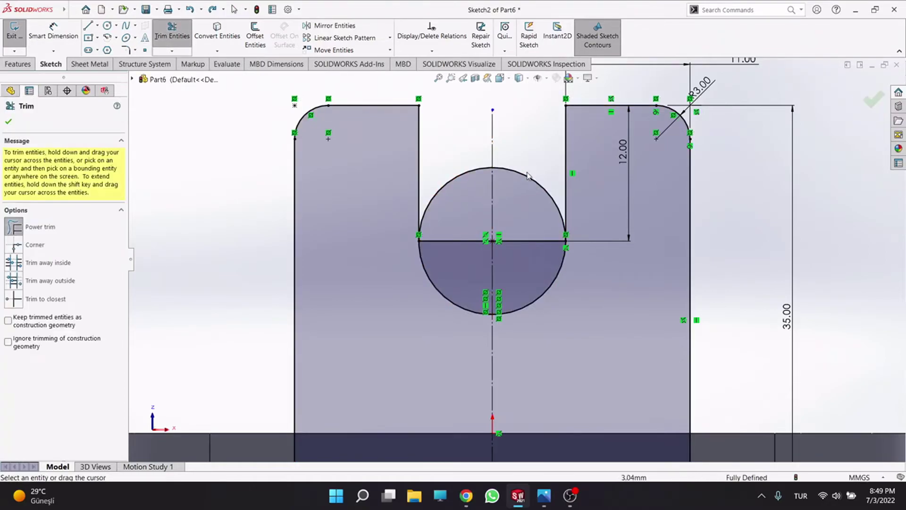
{"action": "left_click_drag", "start_coordinate": [528, 175], "coordinate": [457, 161]}
{"action": "mouse_move", "coordinate": [521, 219]}
{"action": "left_mouse_down"}
{"action": "mouse_move", "coordinate": [523, 263]}
{"action": "mouse_move", "coordinate": [454, 261]}
{"action": "left_mouse_up"}
{"action": "left_click_drag", "start_coordinate": [449, 215], "coordinate": [447, 209]}
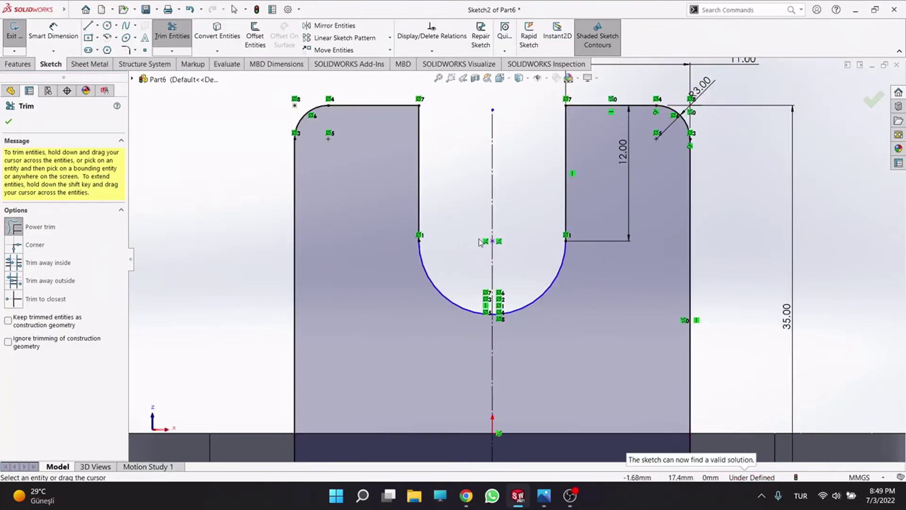
Try to dimension the notch's width between the two endpoints of its bottom arc
{"action": "scroll", "coordinate": [517, 258], "scroll_direction": "up", "scroll_amount": 2}
{"action": "right_click_drag", "start_coordinate": [642, 248], "coordinate": [640, 214]}
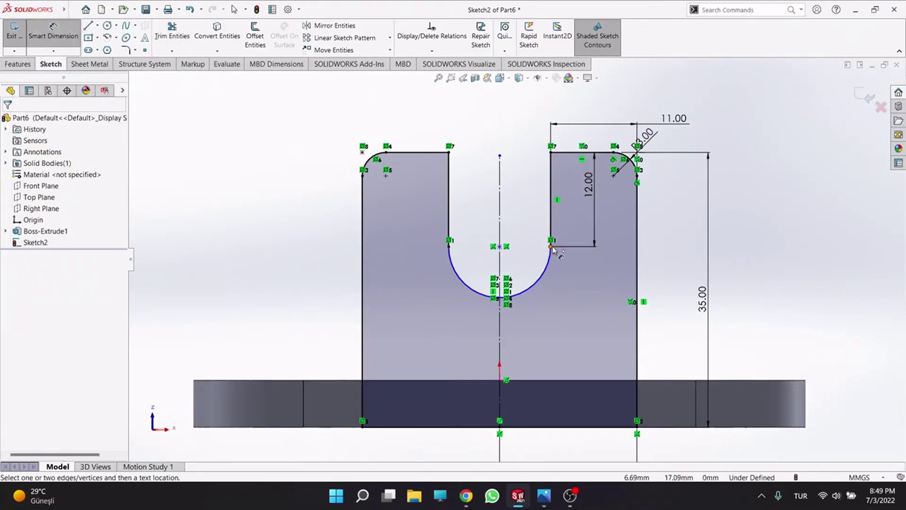
{"action": "left_click", "coordinate": [551, 246]}
{"action": "left_click", "coordinate": [449, 246]}
{"action": "left_click", "coordinate": [499, 220]}
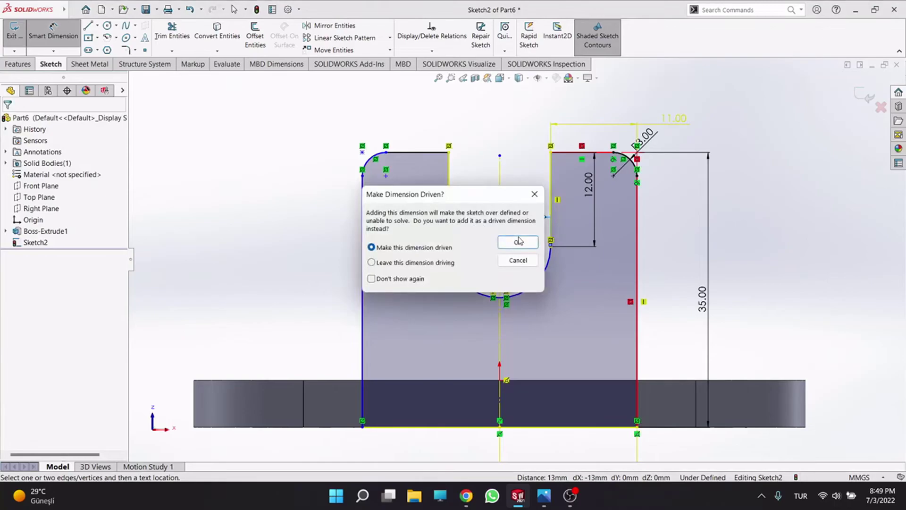
{"action": "left_click", "coordinate": [518, 241]}
Add a 6.5 mm radius dimension to the notch's bottom arc
{"action": "left_click", "coordinate": [538, 282]}
{"action": "left_click", "coordinate": [576, 295]}
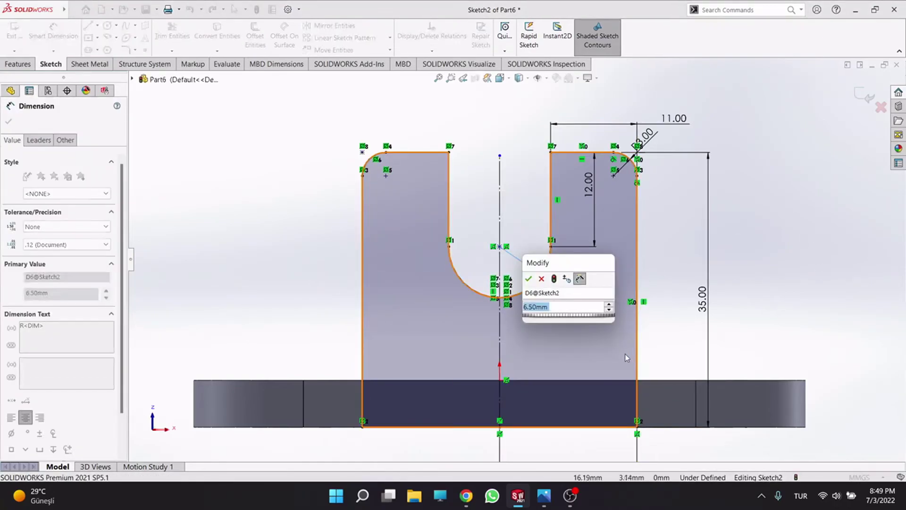
{"action": "left_click", "coordinate": [530, 280]}
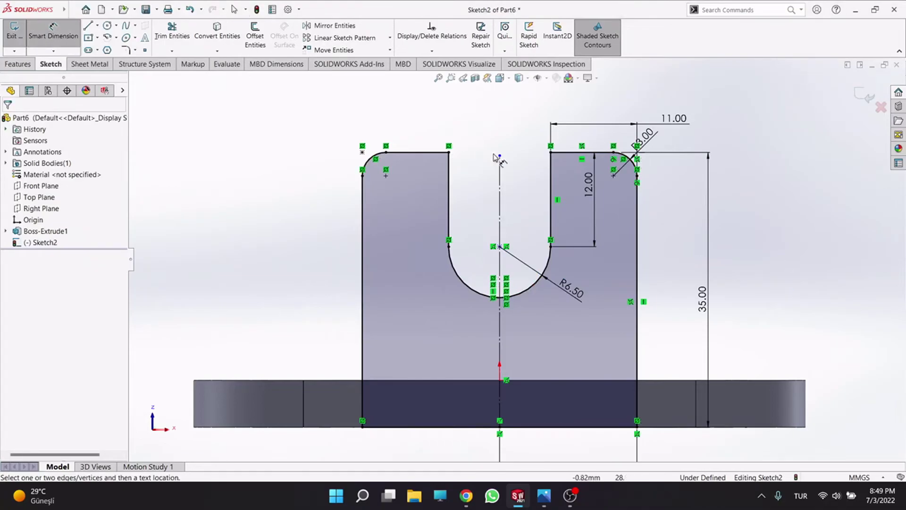
{"action": "left_click", "coordinate": [551, 152]}
{"action": "left_click", "coordinate": [449, 152]}
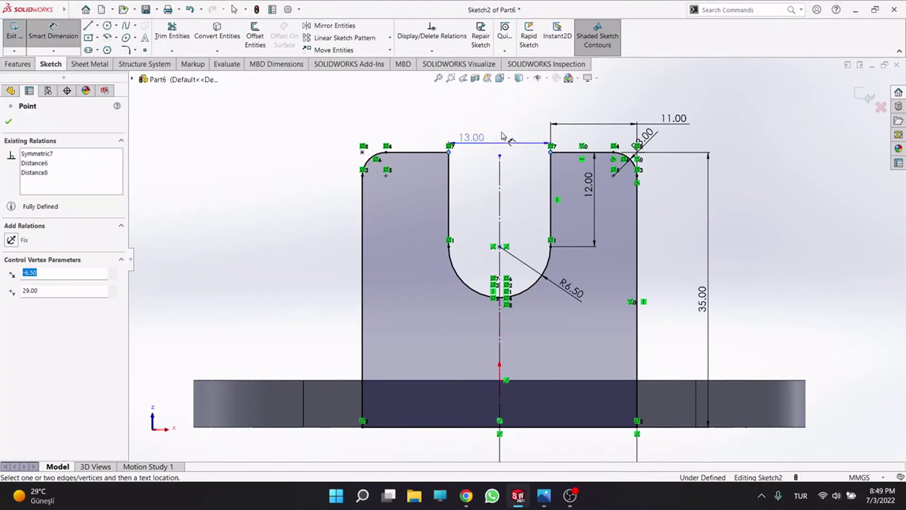
{"action": "key", "text": "Escape"}
Extrude the U-notched upright profile on the plate's long side face into a solid
{"action": "scroll", "coordinate": [568, 248], "scroll_direction": "up", "scroll_amount": 1}
{"action": "scroll", "coordinate": [567, 250], "scroll_direction": "up", "scroll_amount": 2}
{"action": "middle_click_drag", "start_coordinate": [568, 250], "coordinate": [630, 273]}
{"action": "left_click", "coordinate": [17, 64]}
{"action": "left_click", "coordinate": [24, 46]}
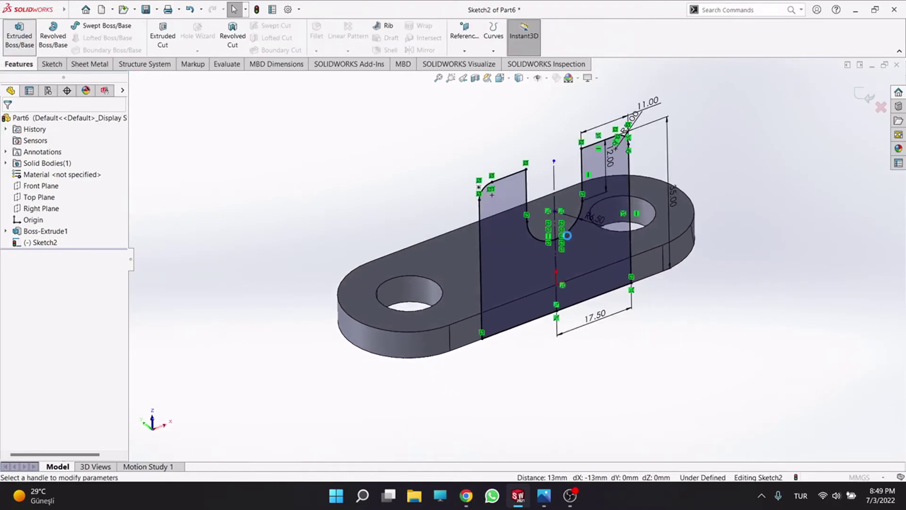
{"action": "left_click", "coordinate": [9, 122]}
Mirror the extruded upright about the Top Plane onto the plate's opposite long side
{"action": "middle_click_drag", "start_coordinate": [586, 259], "coordinate": [609, 262]}
{"action": "scroll", "coordinate": [556, 220], "scroll_direction": "up", "scroll_amount": 3}
{"action": "scroll", "coordinate": [504, 175], "scroll_direction": "down", "scroll_amount": 3}
{"action": "left_click", "coordinate": [358, 52]}
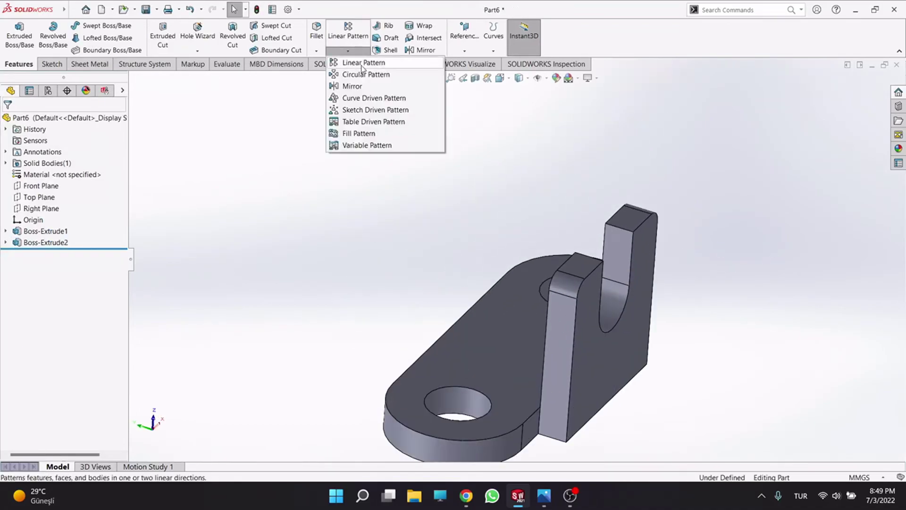
{"action": "left_click", "coordinate": [347, 85]}
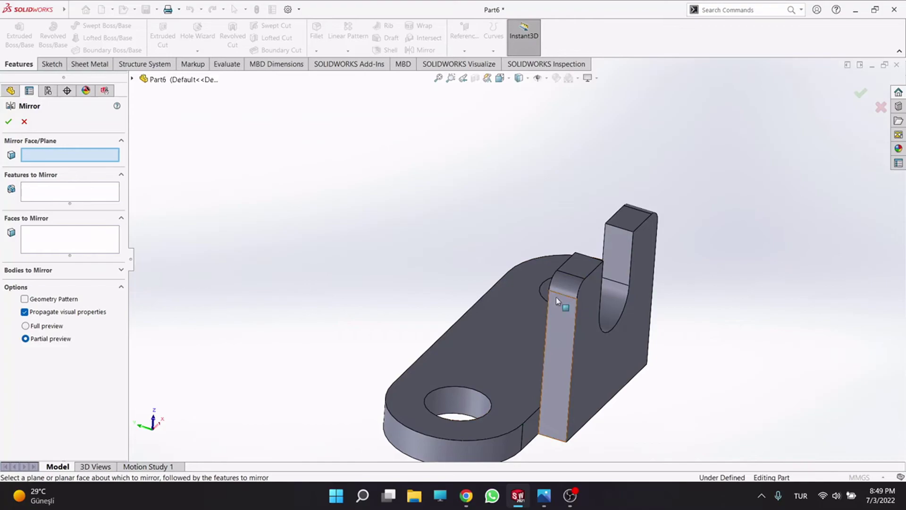
{"action": "left_click", "coordinate": [132, 79]}
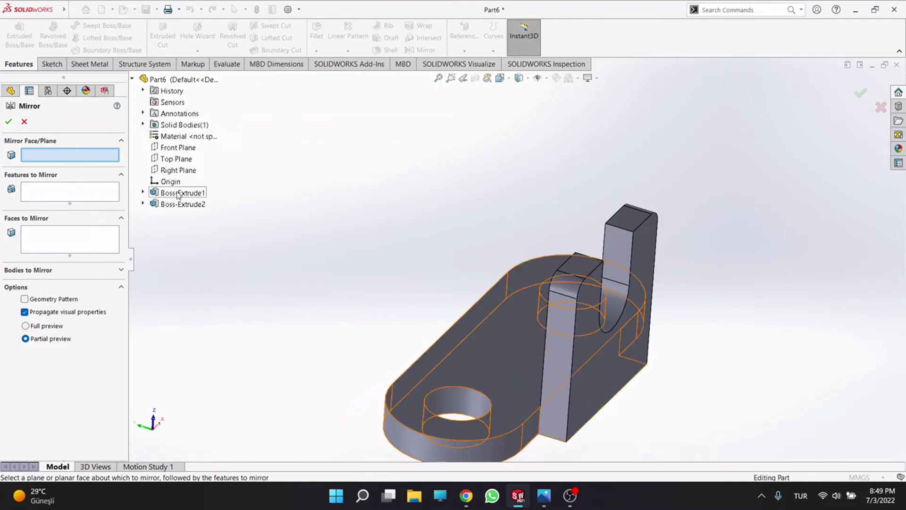
{"action": "left_click", "coordinate": [182, 160]}
{"action": "left_click", "coordinate": [554, 301]}
{"action": "left_click", "coordinate": [9, 121]}
Save the part on the desktop (Masaüstü) with the file name 1
{"action": "middle_click_drag", "start_coordinate": [495, 330], "coordinate": [541, 238]}
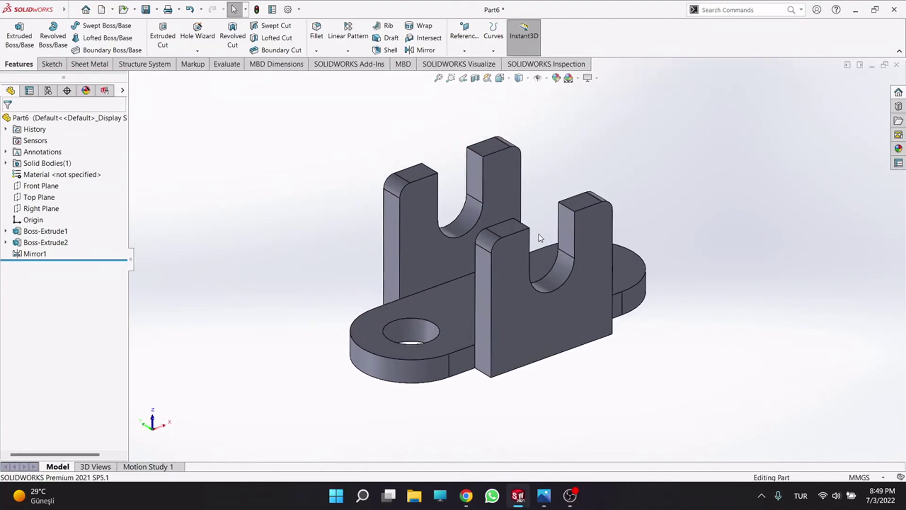
{"action": "key", "text": "ctrl+s"}
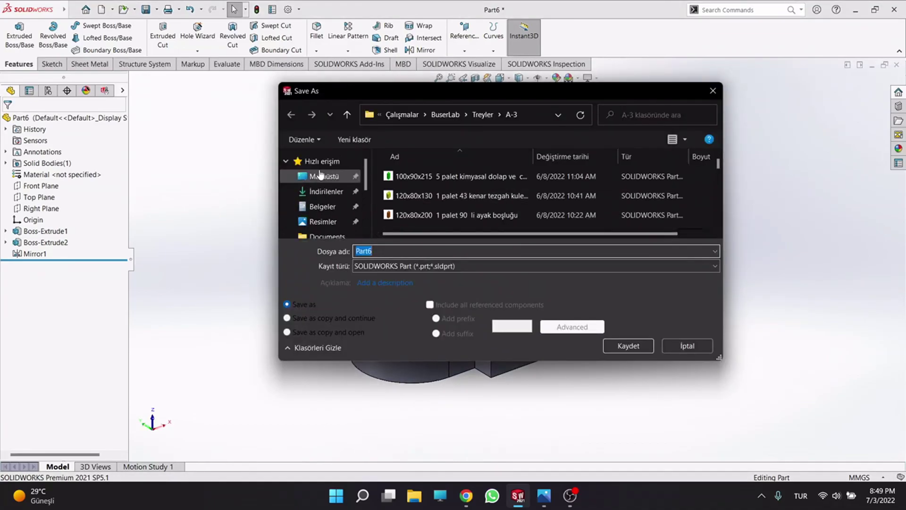
{"action": "left_click", "coordinate": [320, 176]}
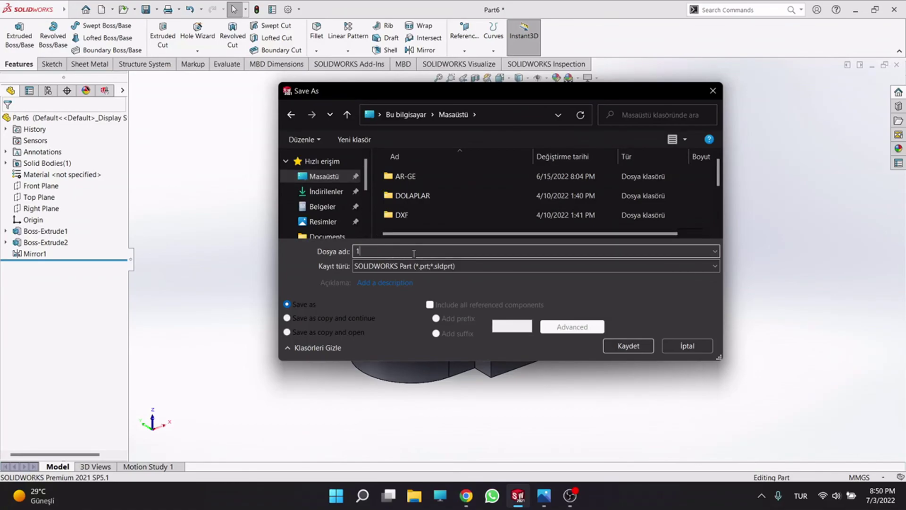
{"action": "key", "text": "Return"}
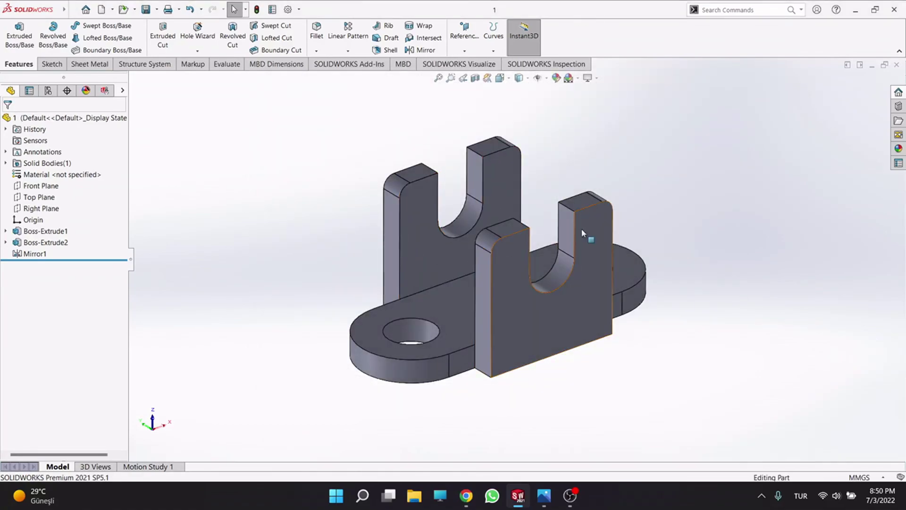